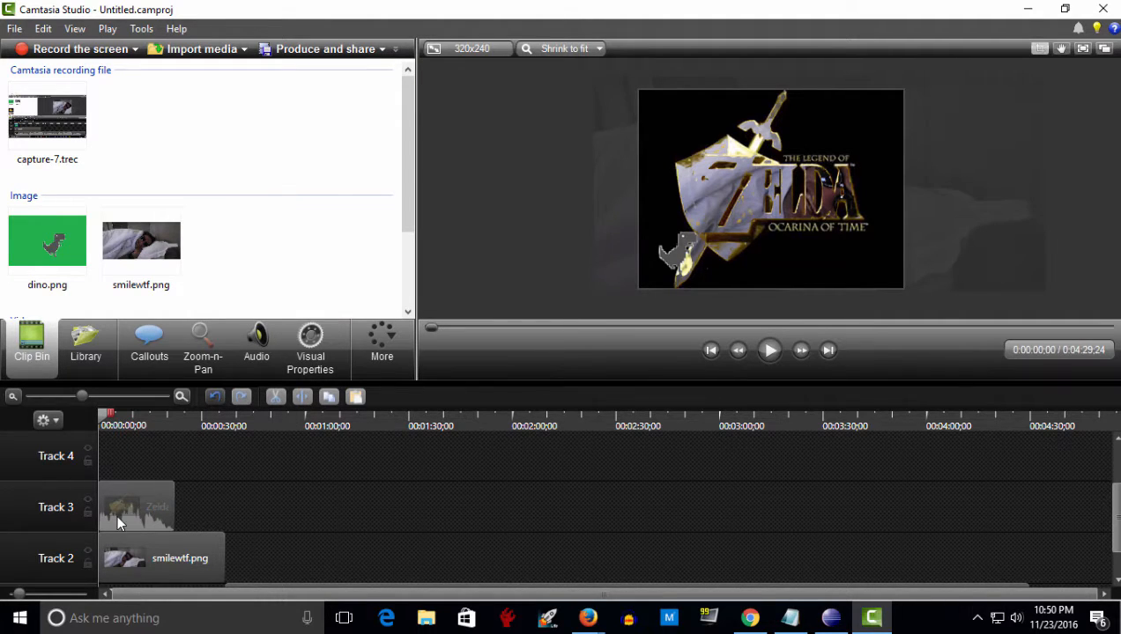
Delete the capture-7.trec system audio clip from Track 1 of the timeline.
left_click_drag(117, 518, 118, 518)
left_click_drag(1118, 510, 1117, 534)
left_click(939, 556)
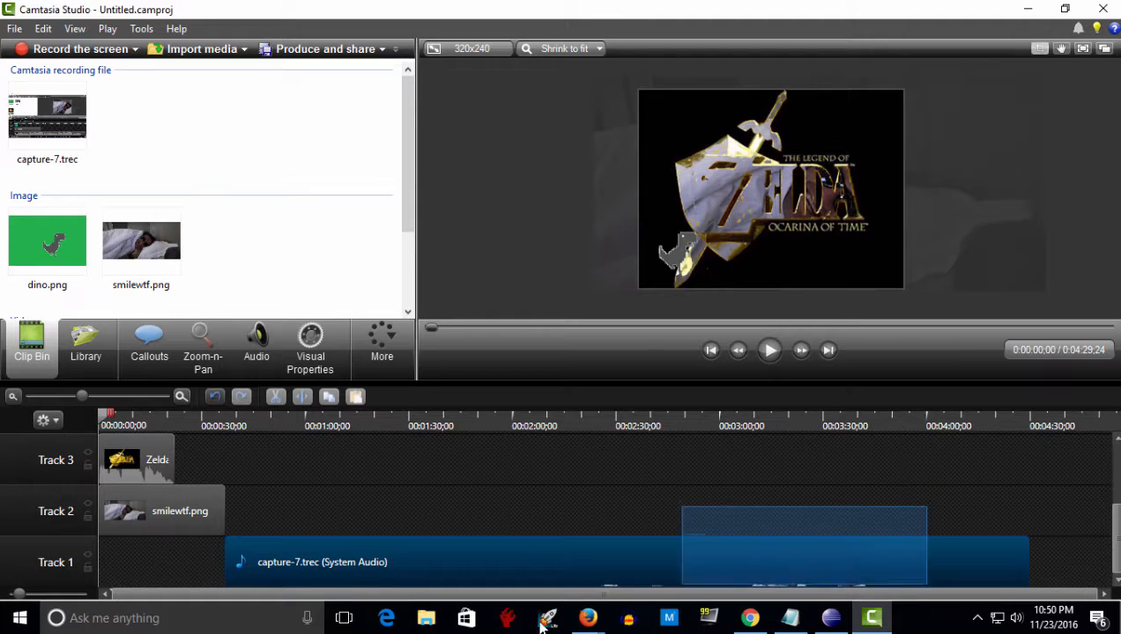
key("Delete")
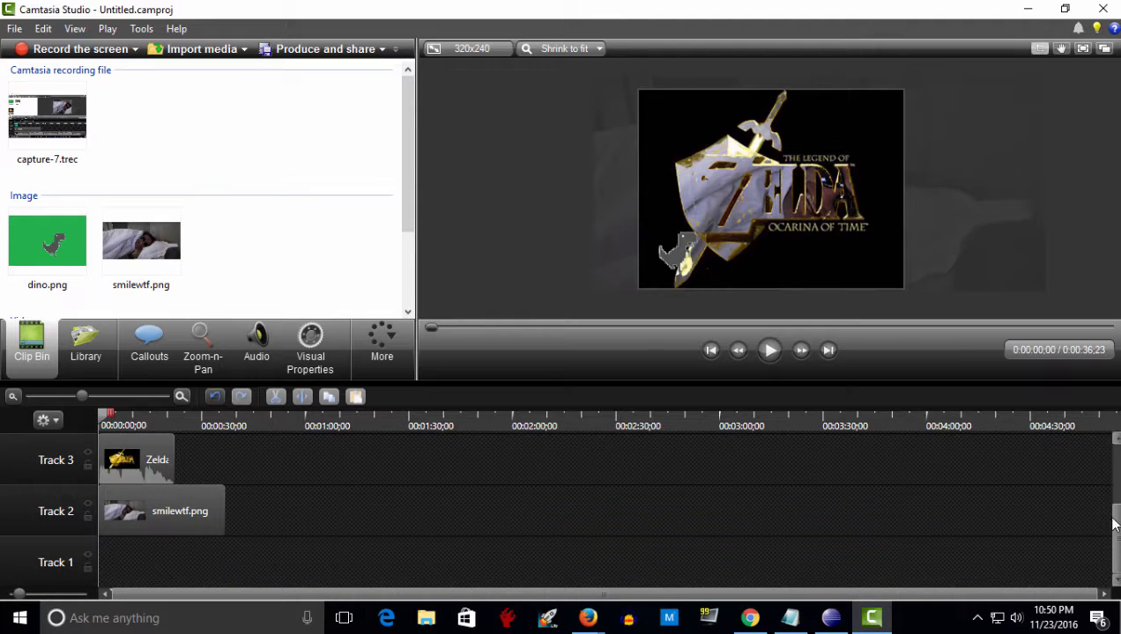
Move the green dino clip down to the start of Track 4, directly above the Zelda clip's track.
left_click_drag(1113, 480, 1115, 449)
left_click_drag(109, 449, 107, 484)
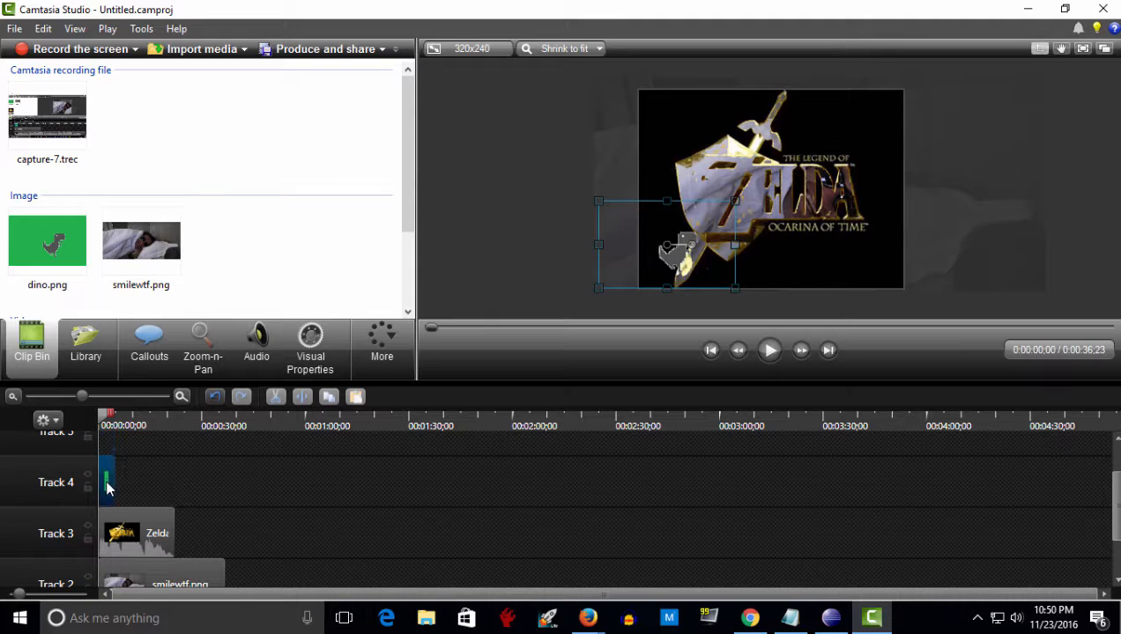
left_click(169, 462)
Add a blue widening-arrow callout with the text "IM HERE!" and stretch it leftward until the whole text fits.
left_click(136, 336)
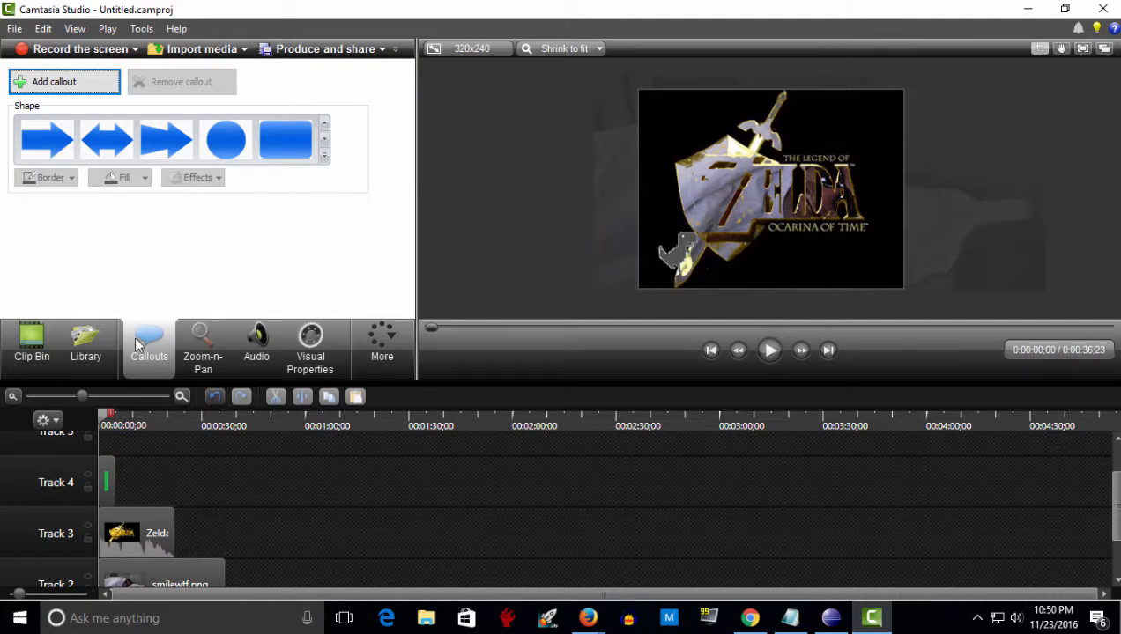
left_click(172, 145)
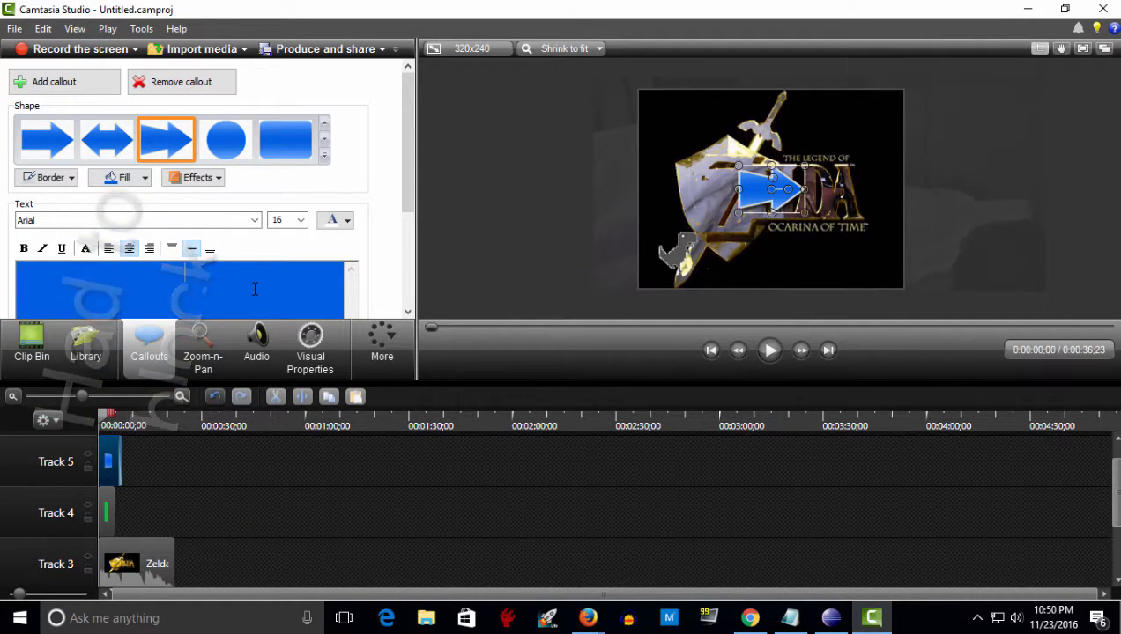
type("IM HERE!")
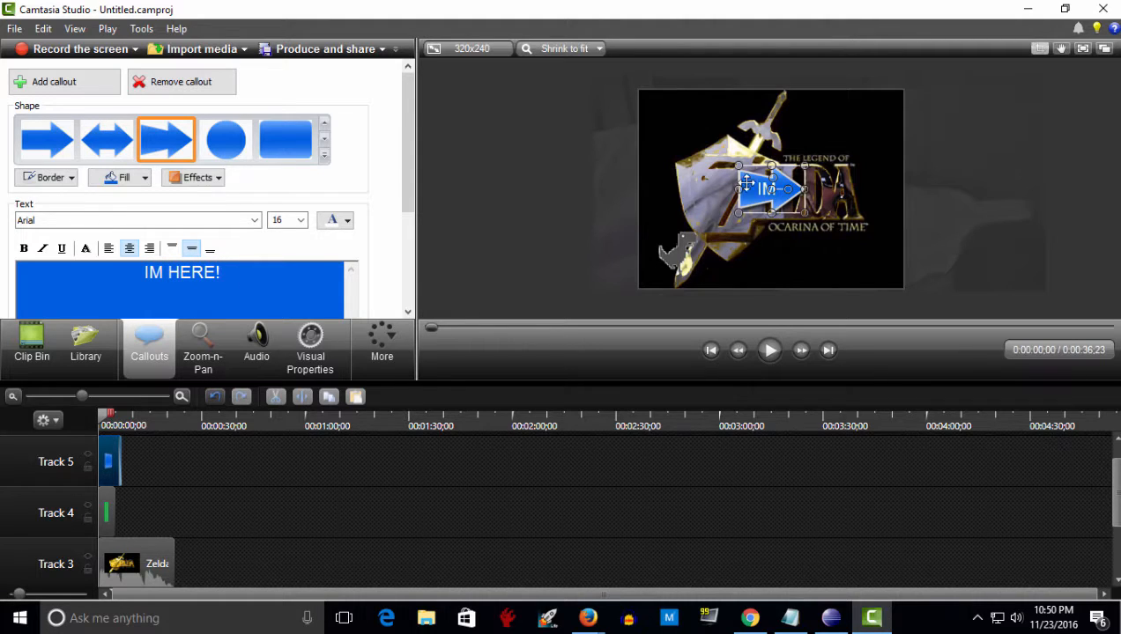
left_click_drag(736, 188, 670, 188)
Shrink the Zelda clip on the canvas from its upper-right corner so the background image shows around it.
left_click(793, 224)
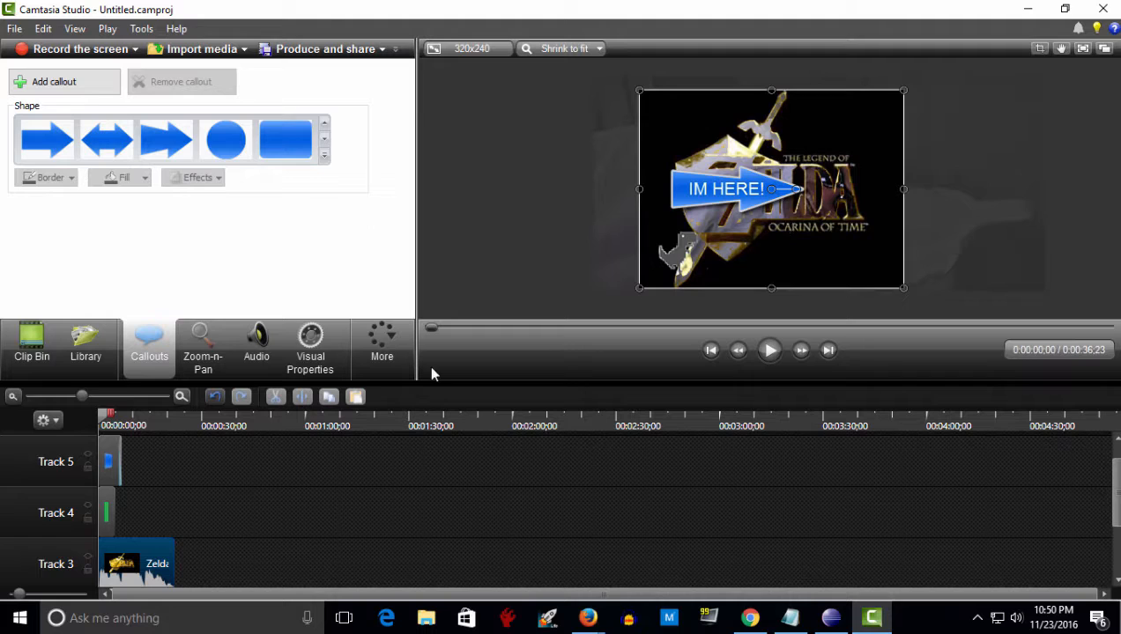
left_click_drag(903, 90, 870, 116)
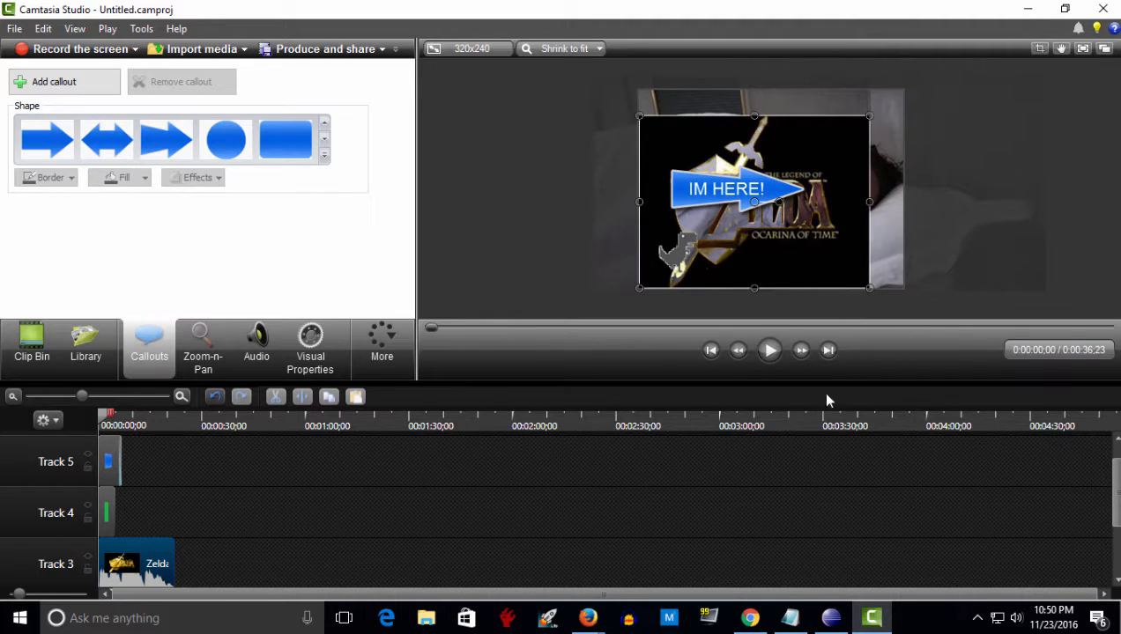
left_click(815, 509)
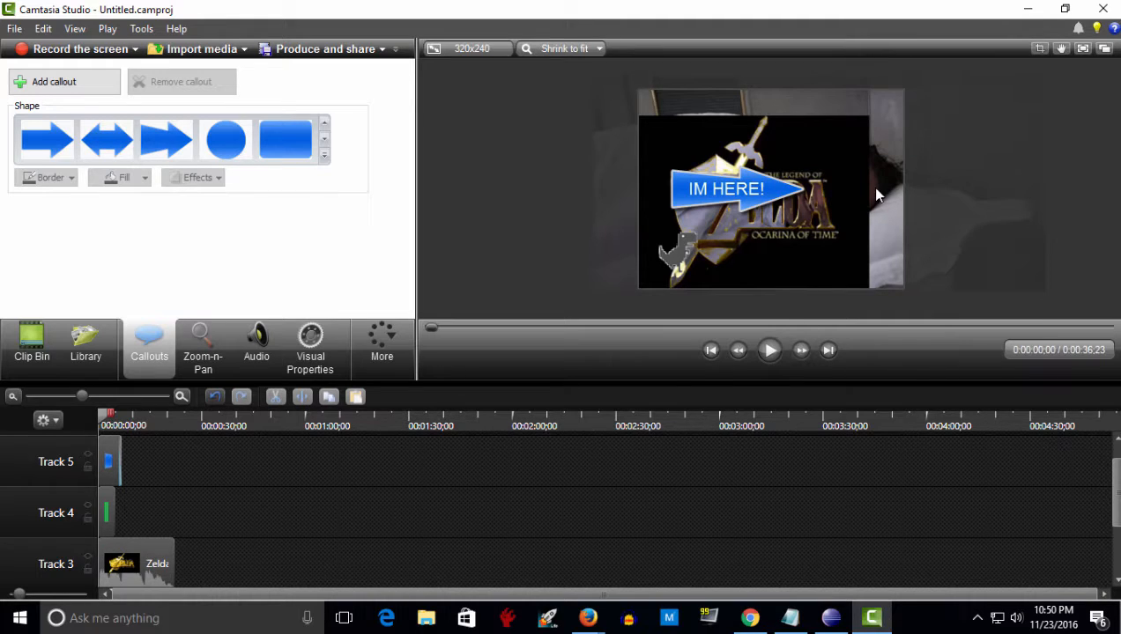
Move the shrunken Zelda clip slightly up and to the right, roughly centring it over the background image.
left_click(825, 189)
left_click(1060, 52)
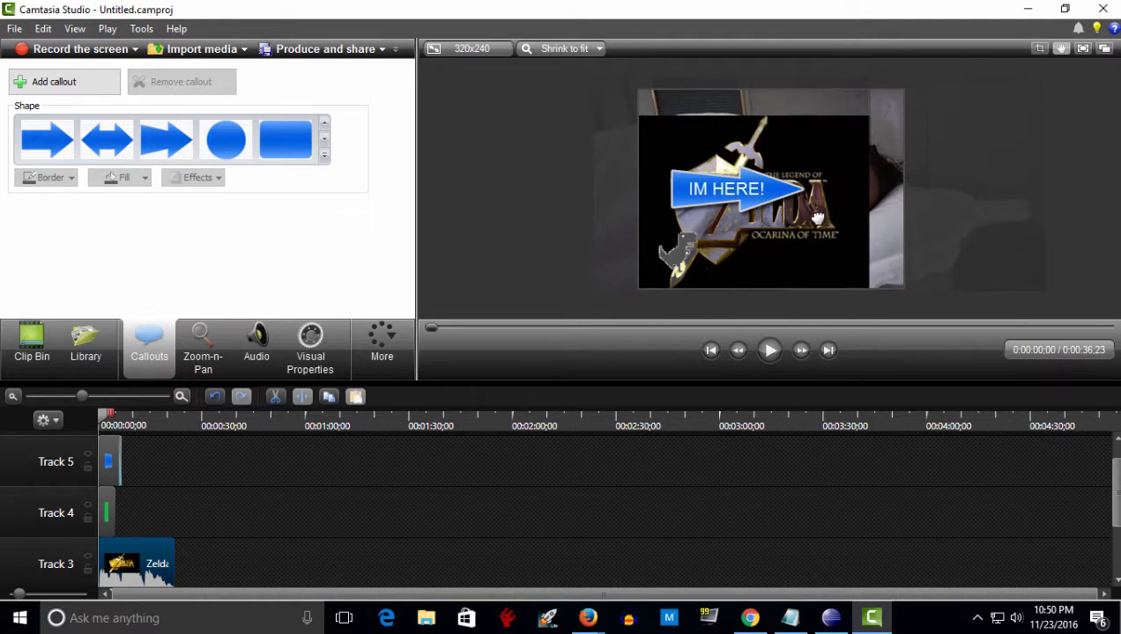
left_click_drag(814, 214, 787, 244)
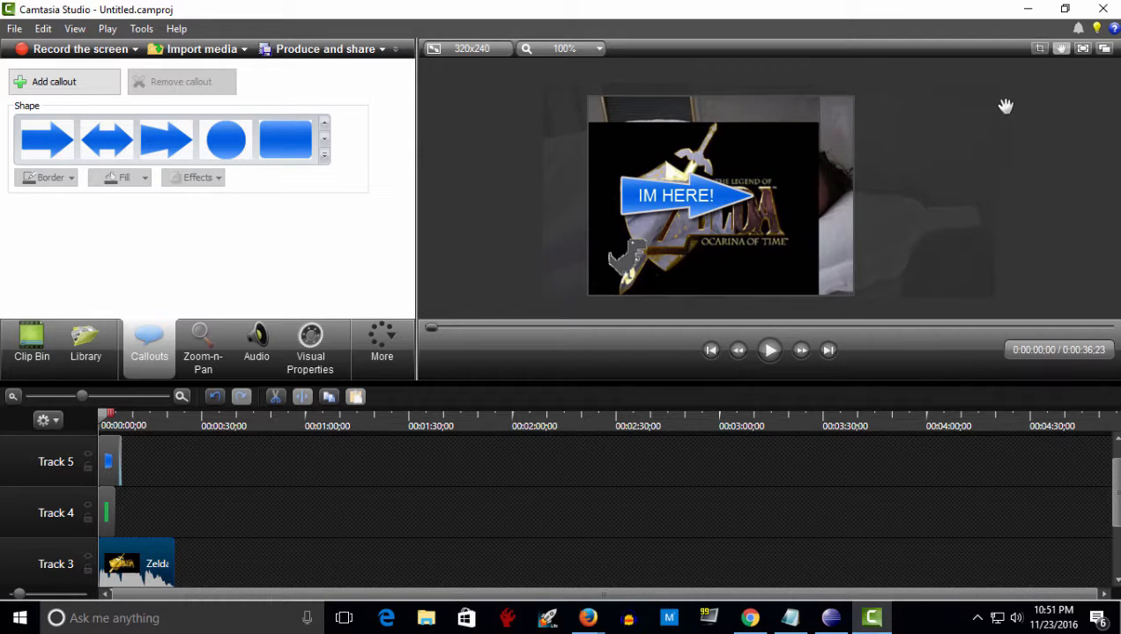
left_click(1060, 49)
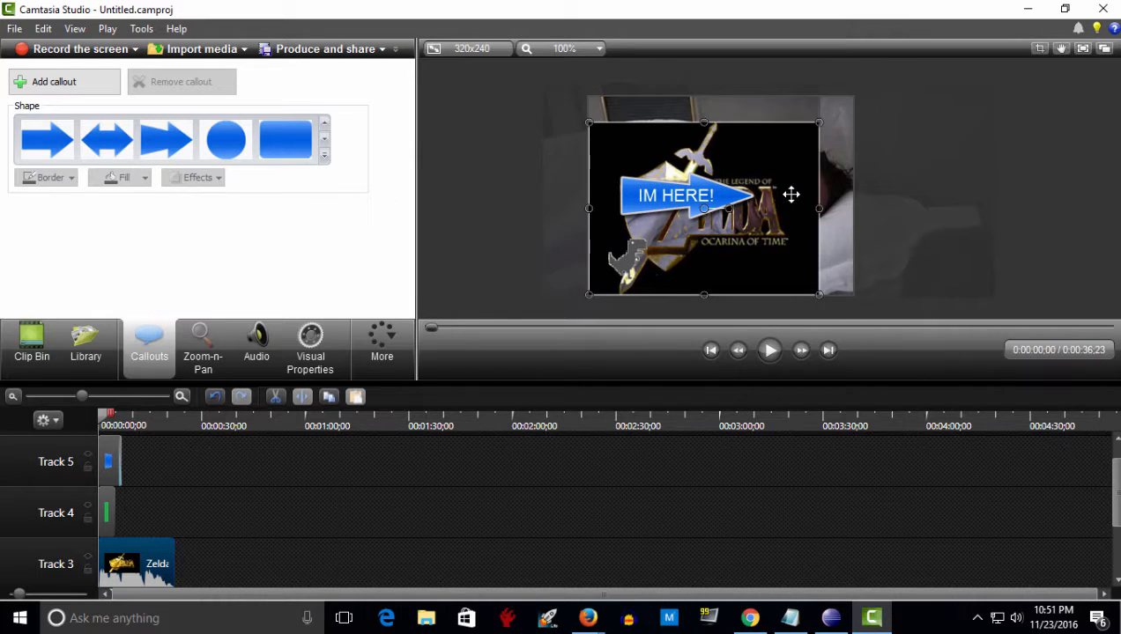
mouse_move(791, 193)
left_mouse_down()
mouse_move(801, 169)
mouse_move(818, 179)
mouse_move(796, 182)
mouse_move(798, 173)
left_mouse_up()
left_click(900, 278)
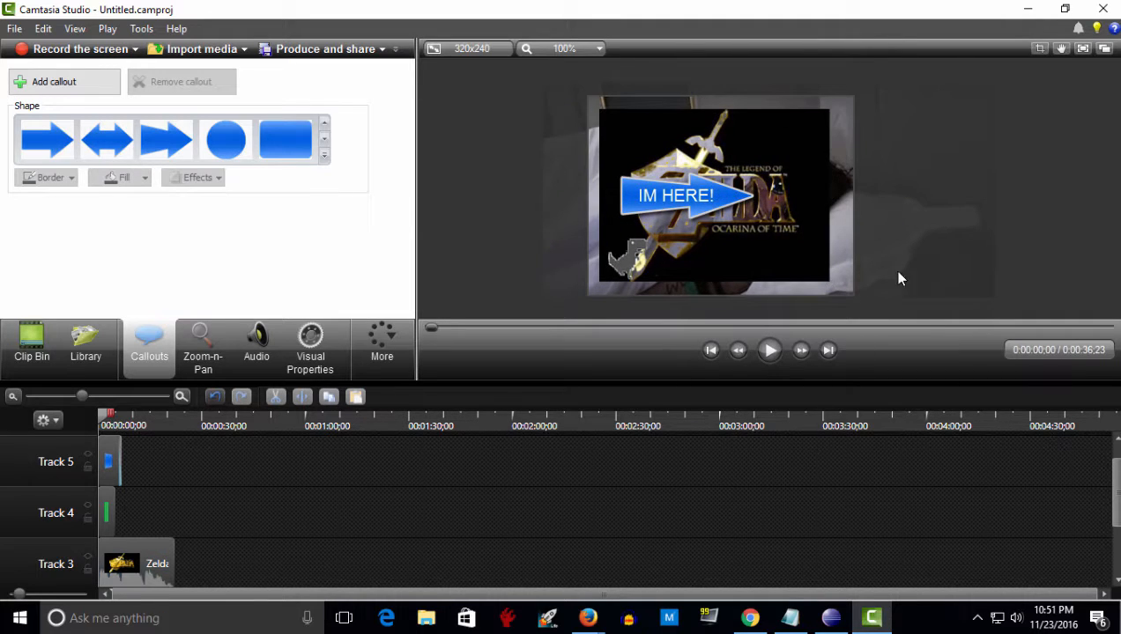
Examine how the overlapping background, Zelda and dino clips on the canvas correspond to the stacked timeline tracks.
left_click(844, 250)
left_click(796, 237)
left_click(838, 248)
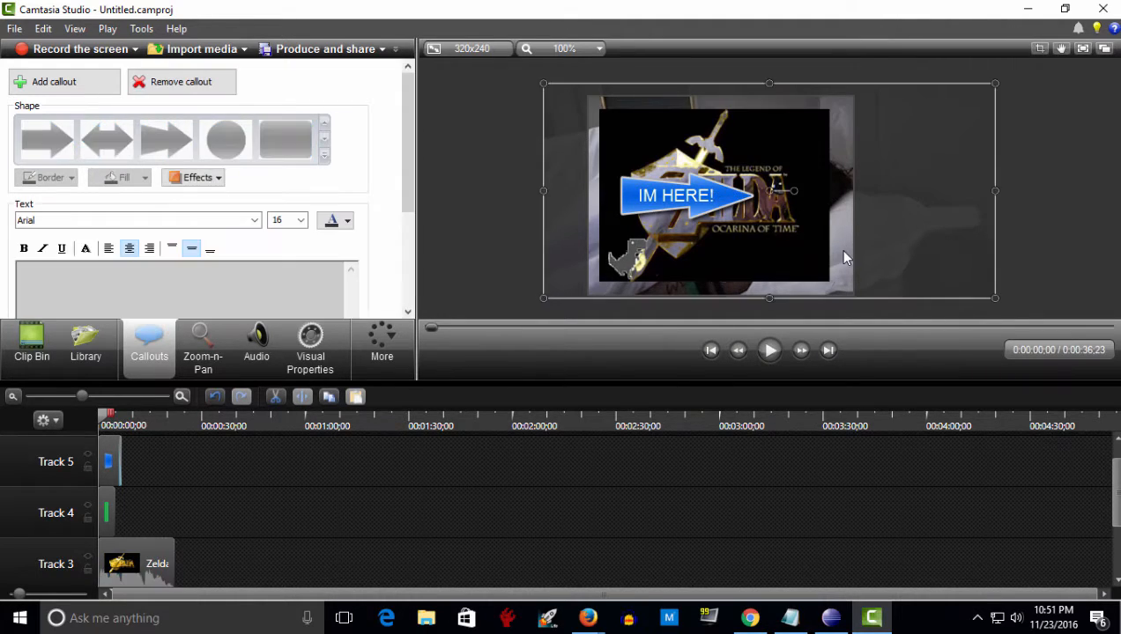
left_click(793, 249)
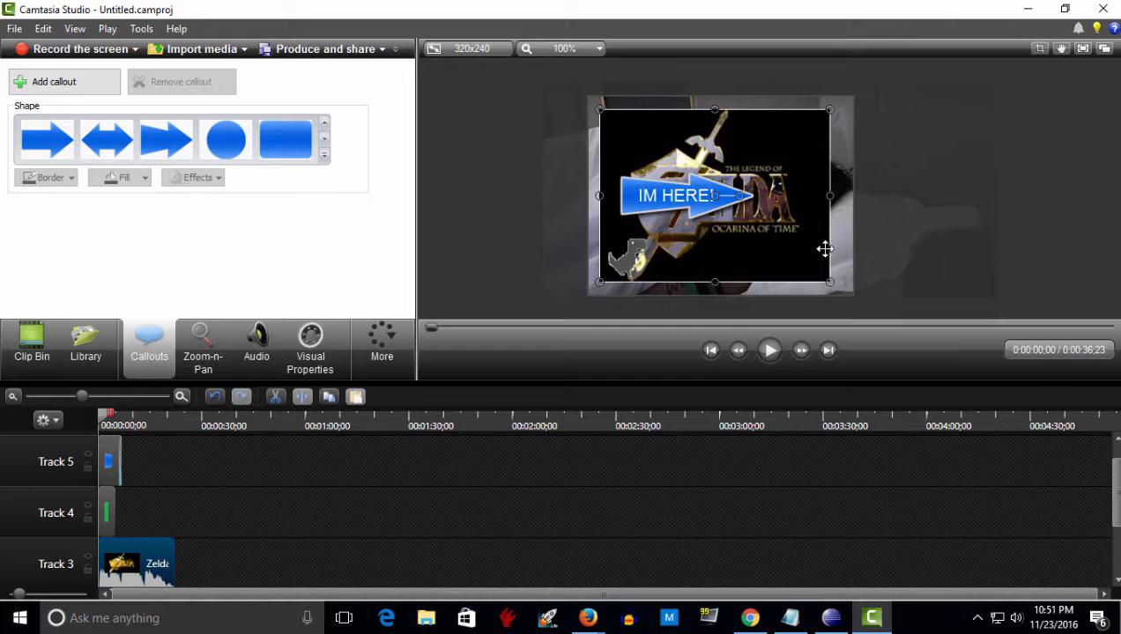
left_click(829, 243)
left_click(812, 235)
left_click(224, 499)
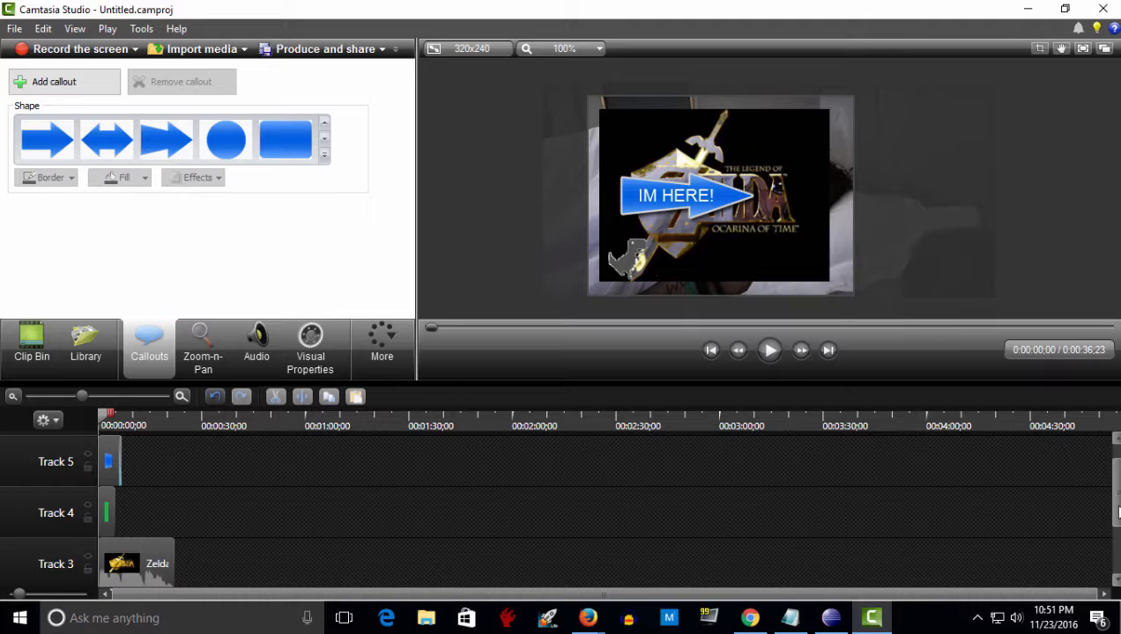
left_click_drag(1113, 511, 1113, 550)
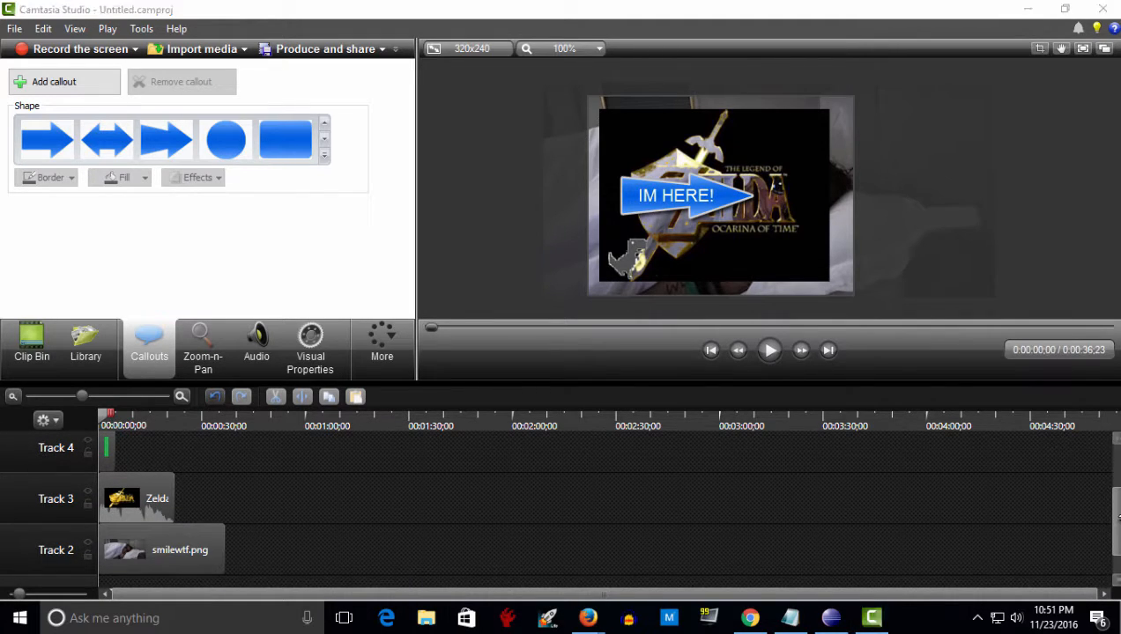
mouse_move(1116, 523)
left_mouse_down()
mouse_move(1117, 480)
mouse_move(1102, 512)
left_mouse_up()
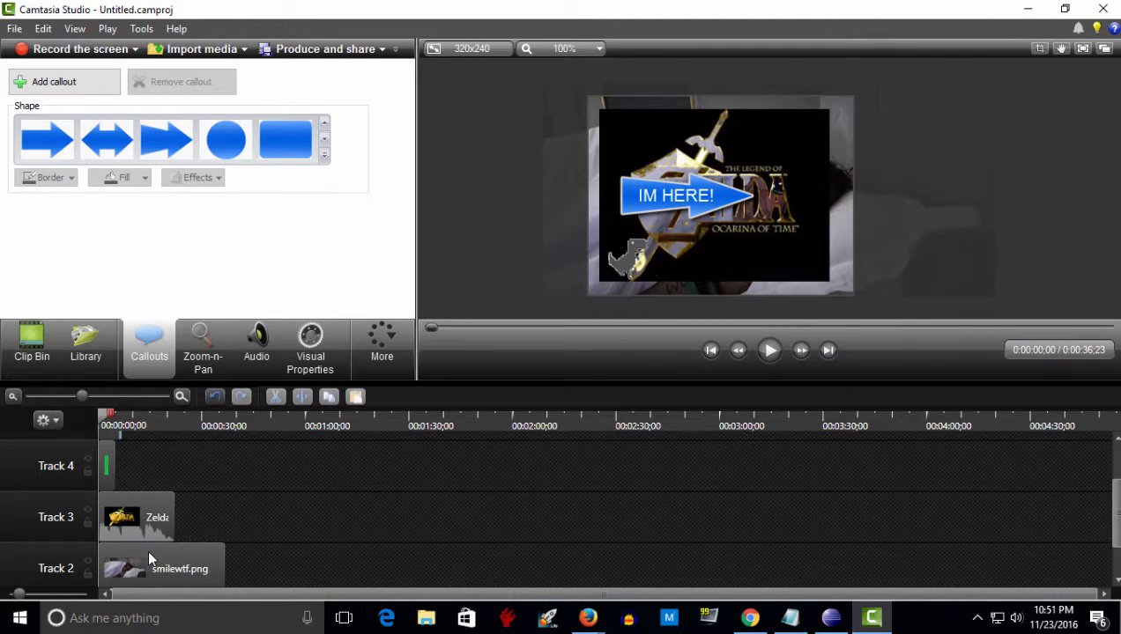
left_click(106, 468)
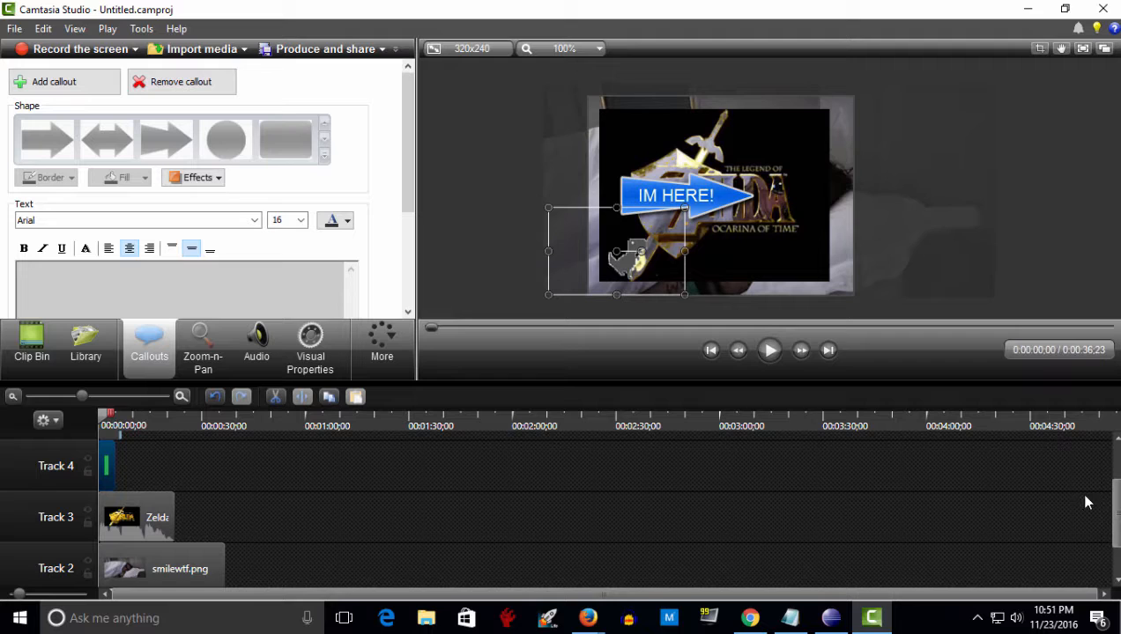
left_click_drag(1114, 515, 1109, 449)
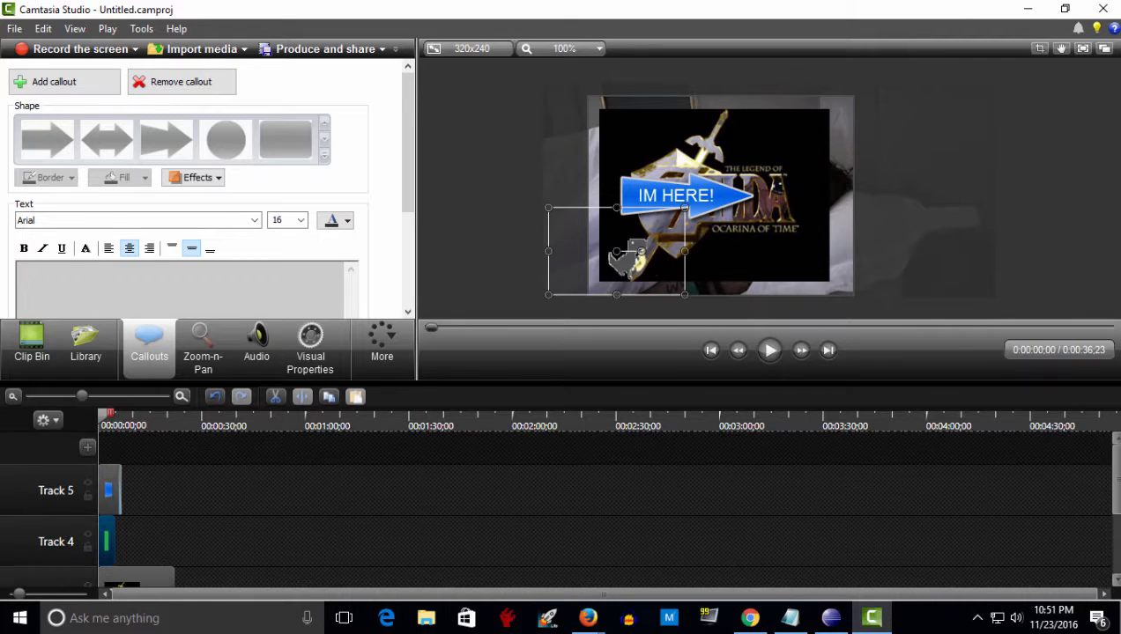
Turn the shadow effect of the "IM HERE!" arrow callout off and back on.
left_click(104, 490)
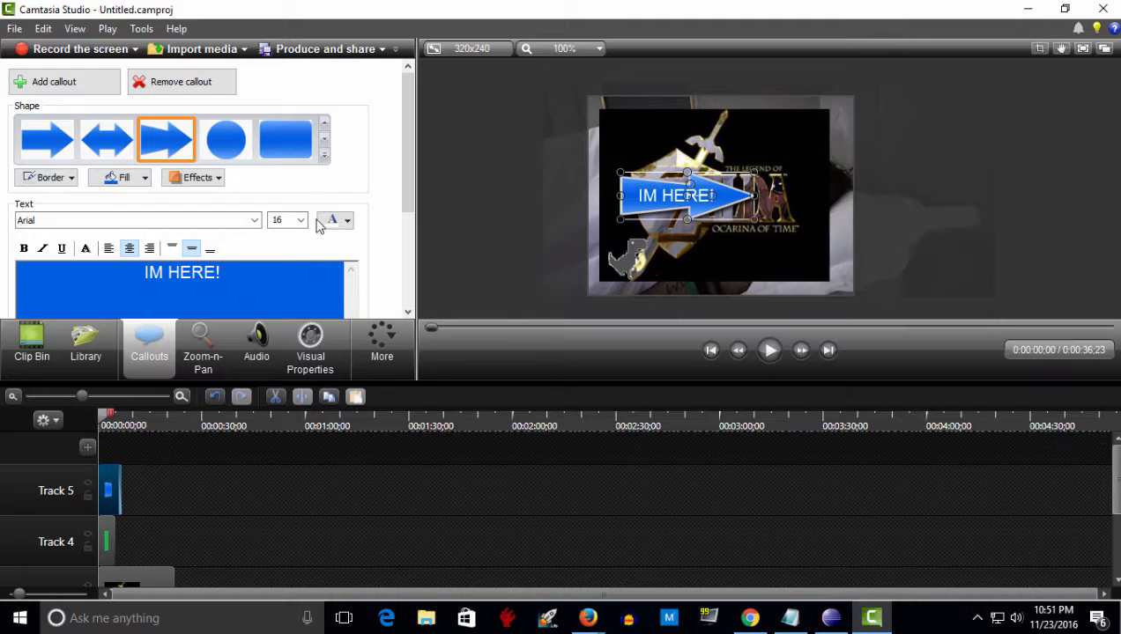
left_click(212, 177)
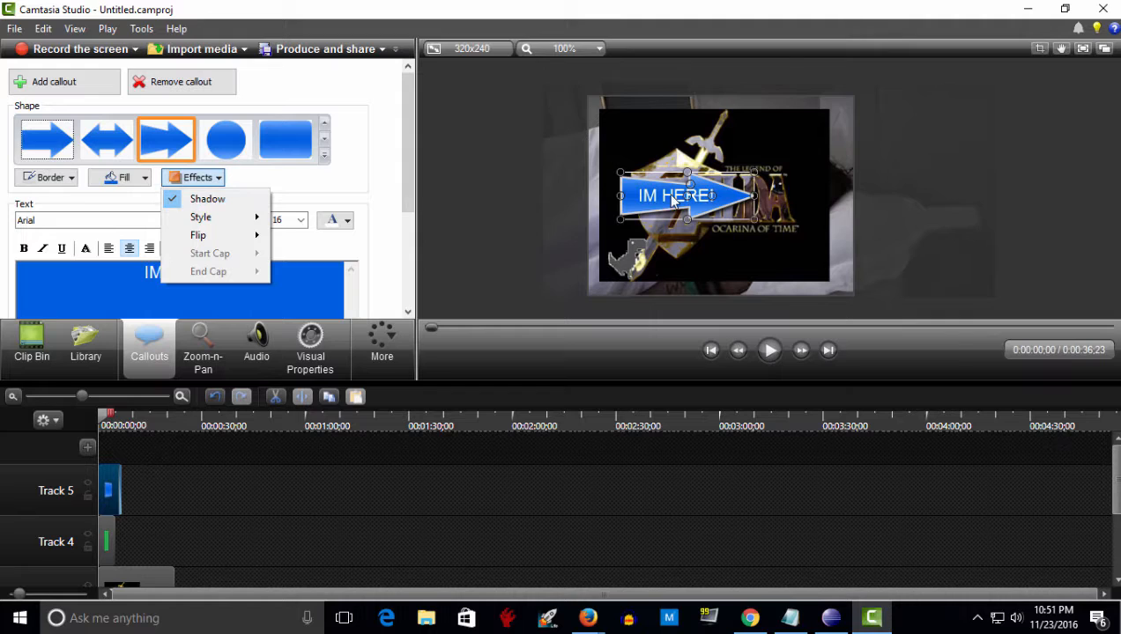
left_click(207, 200)
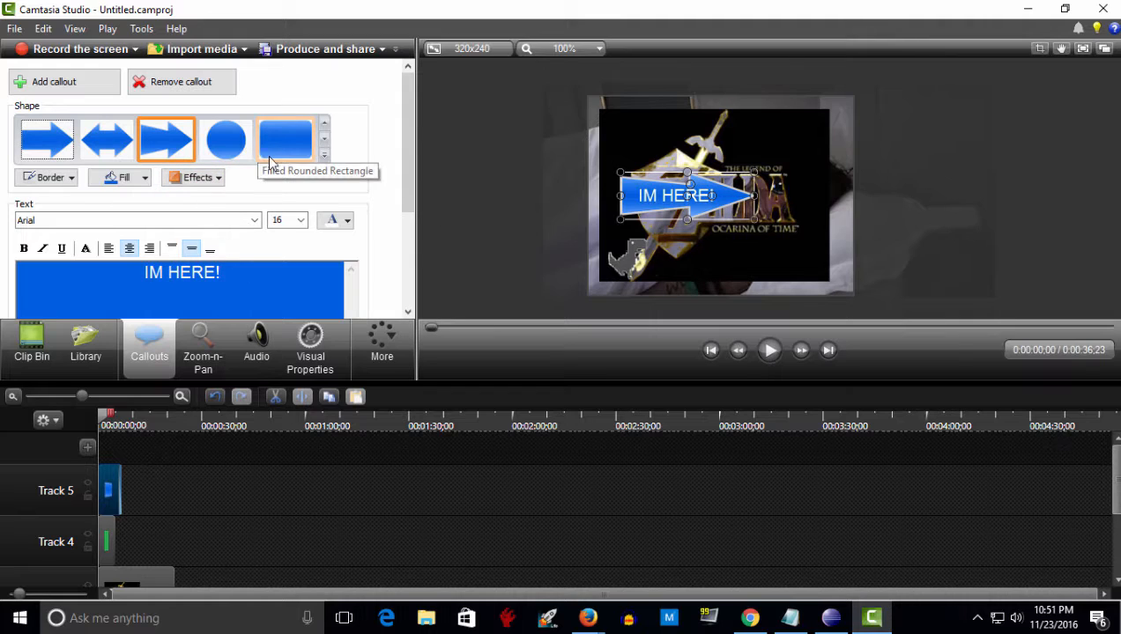
left_click(201, 177)
left_click(213, 200)
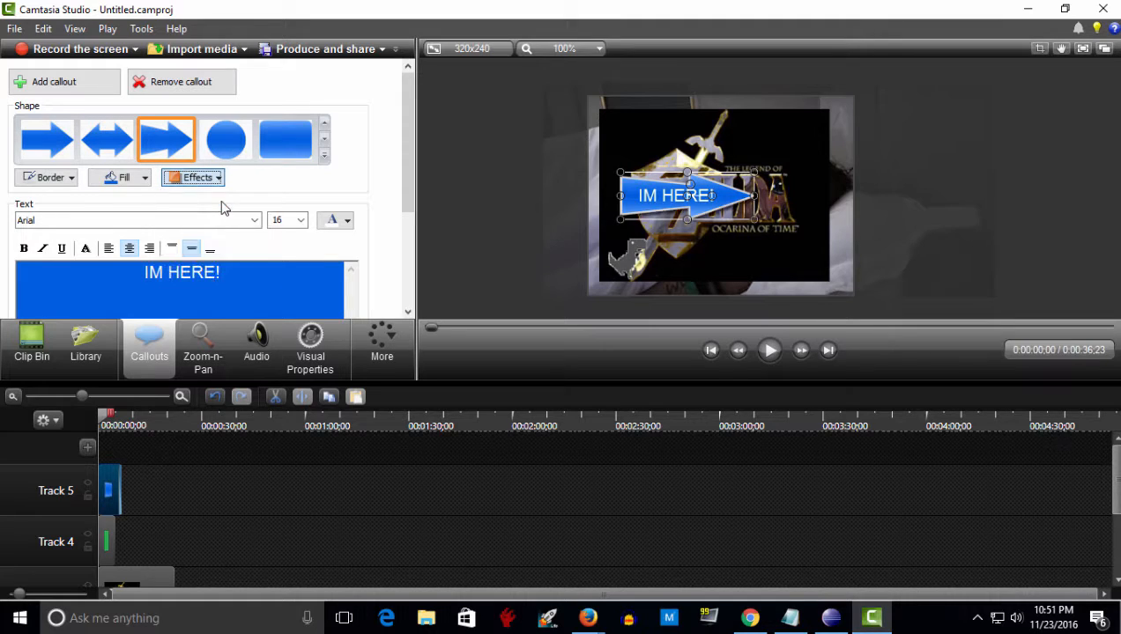
Flip the "IM HERE!" arrow callout horizontally and vertically.
left_click(210, 180)
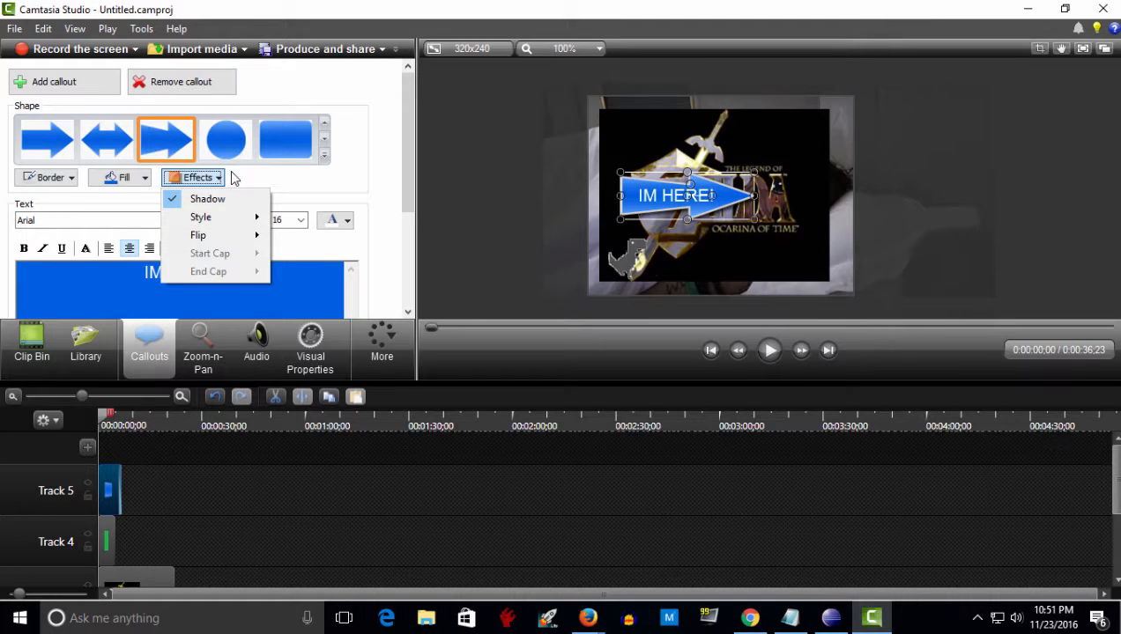
mouse_move(233, 216)
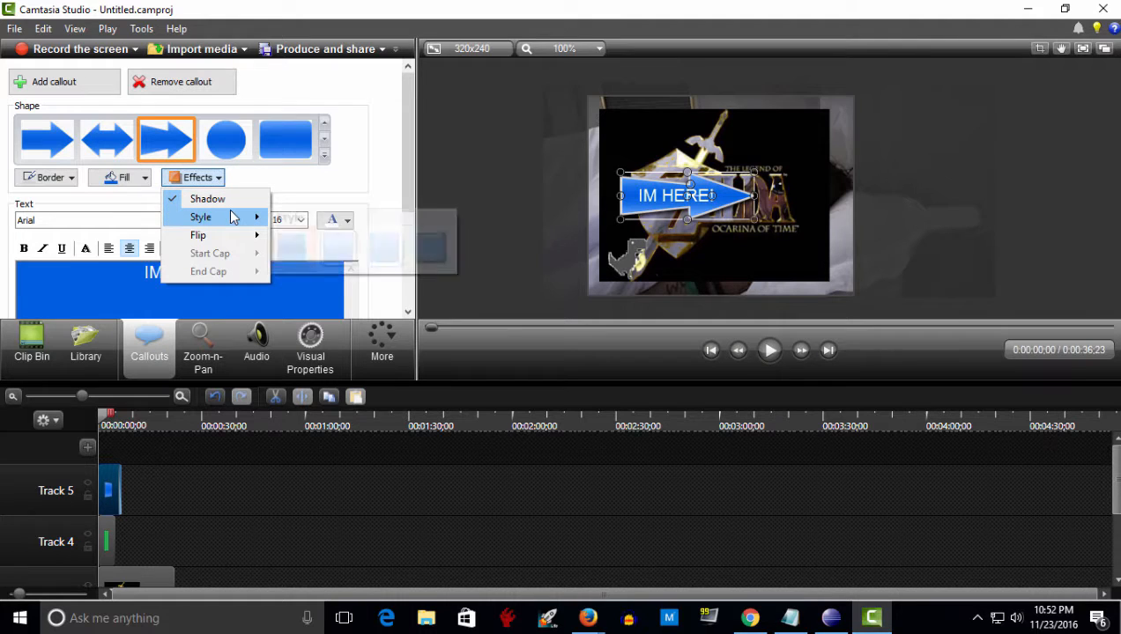
mouse_move(248, 241)
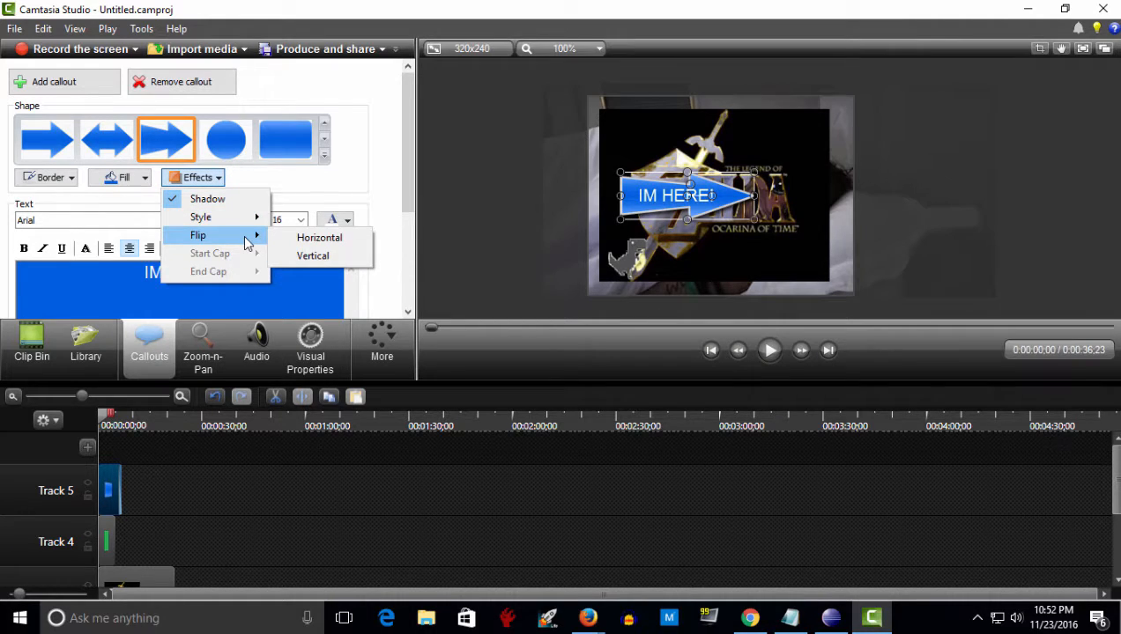
left_click(312, 240)
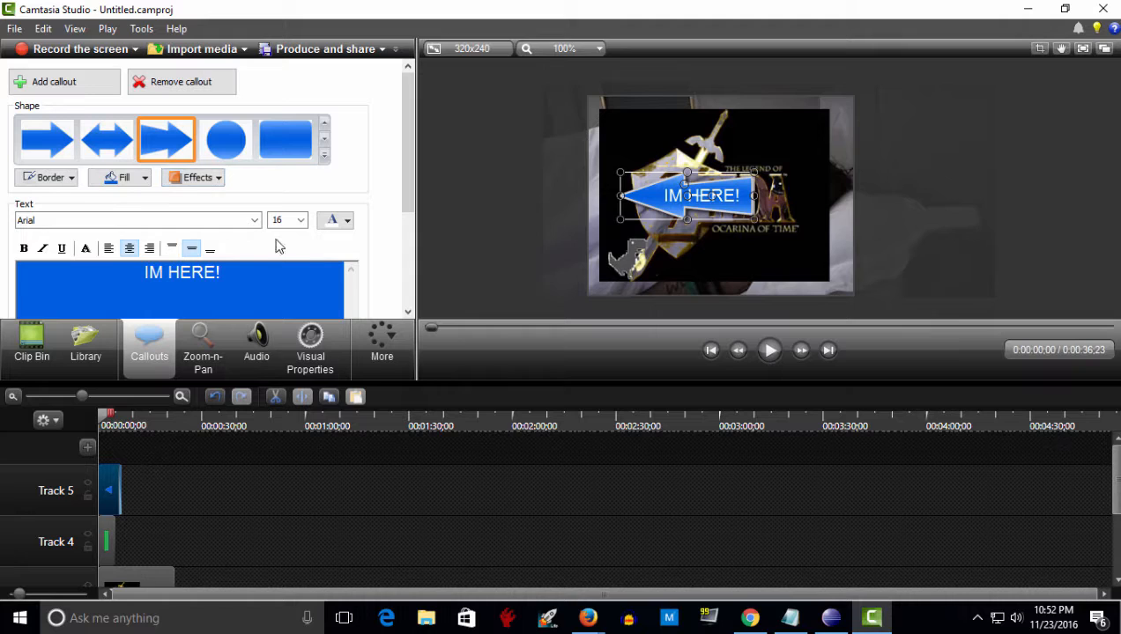
left_click(192, 180)
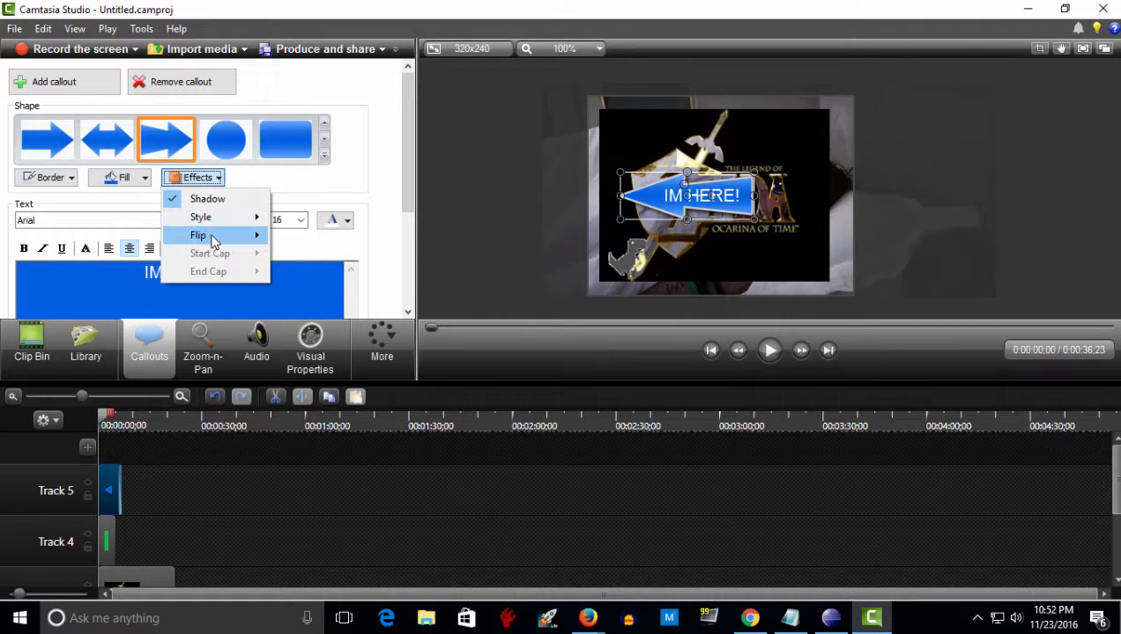
left_click(307, 253)
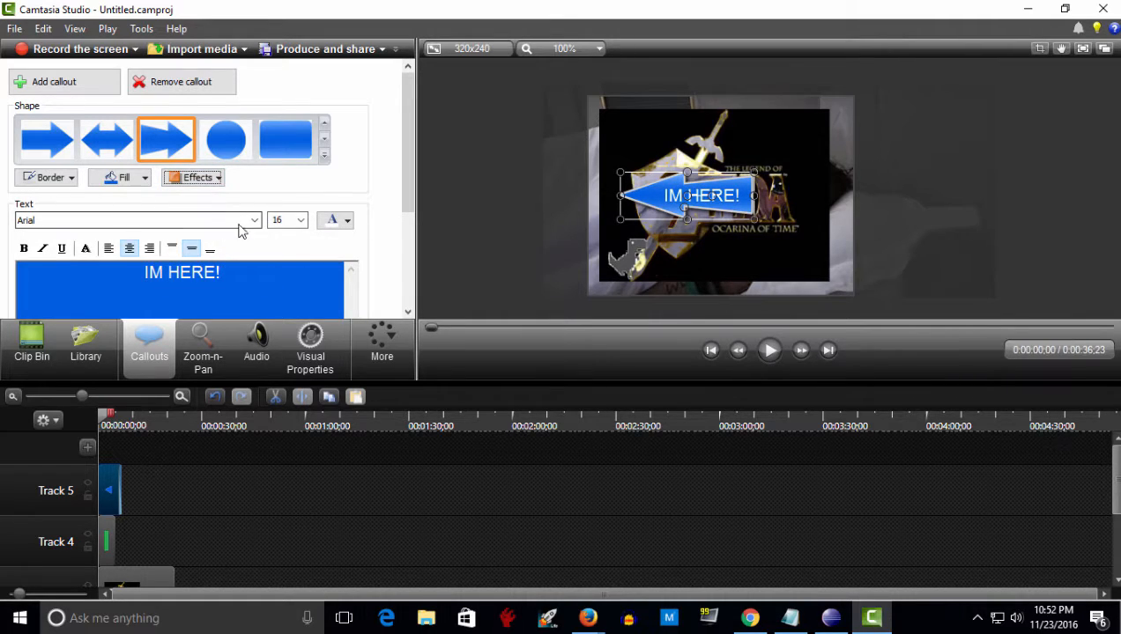
Move the flipped arrow callout to the canvas's lower-right corner, partly past the edge, keeping its shadow and style settings.
left_click(192, 177)
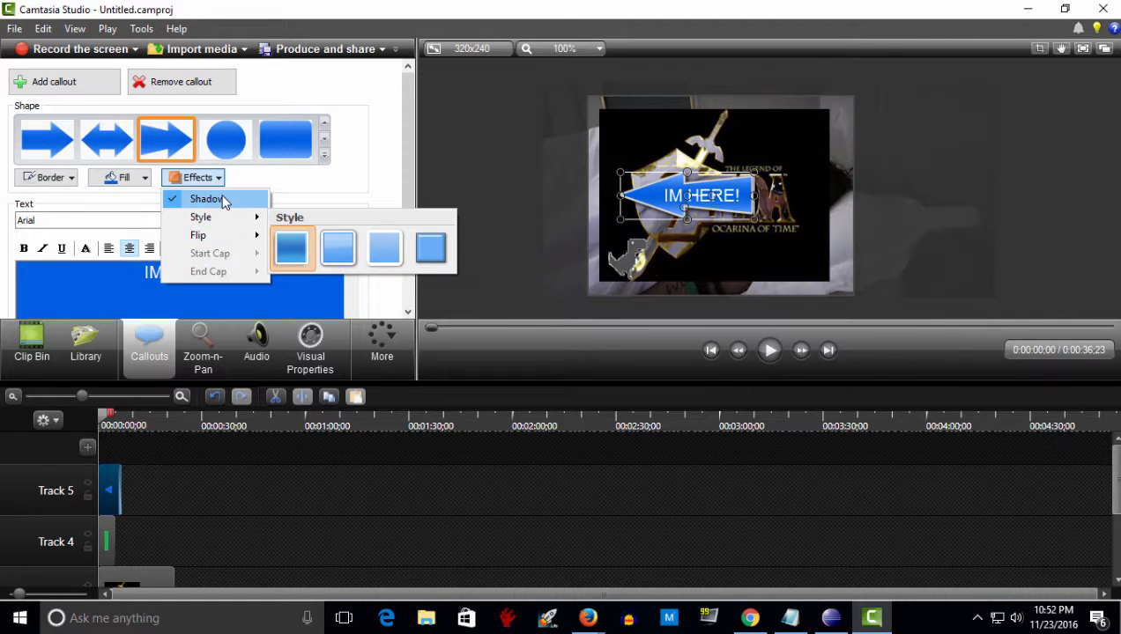
left_click(296, 189)
left_click_drag(703, 211, 820, 270)
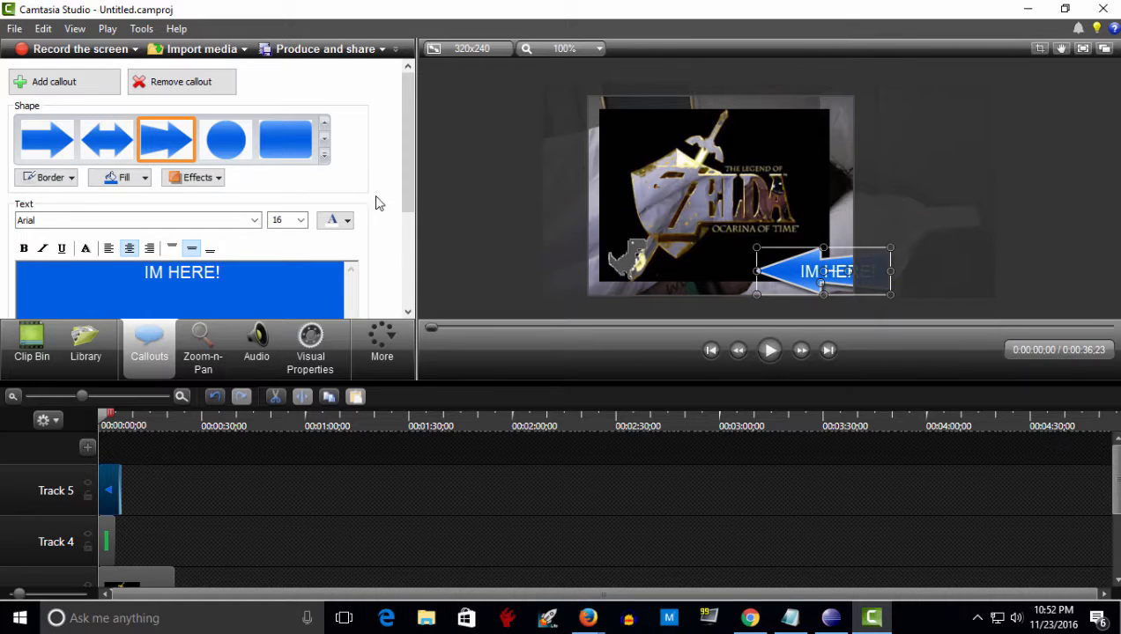
Set the arrow callout's fade out to 0.00 seconds and enable opaque text.
scroll(404, 181, "down", 5)
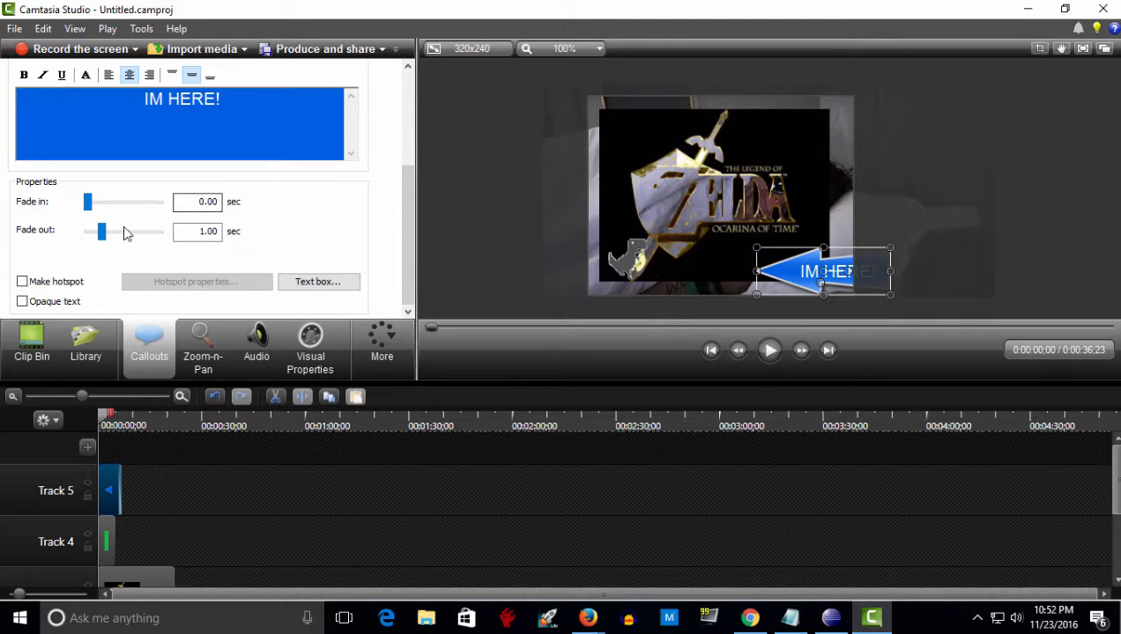
left_click_drag(101, 234, 21, 249)
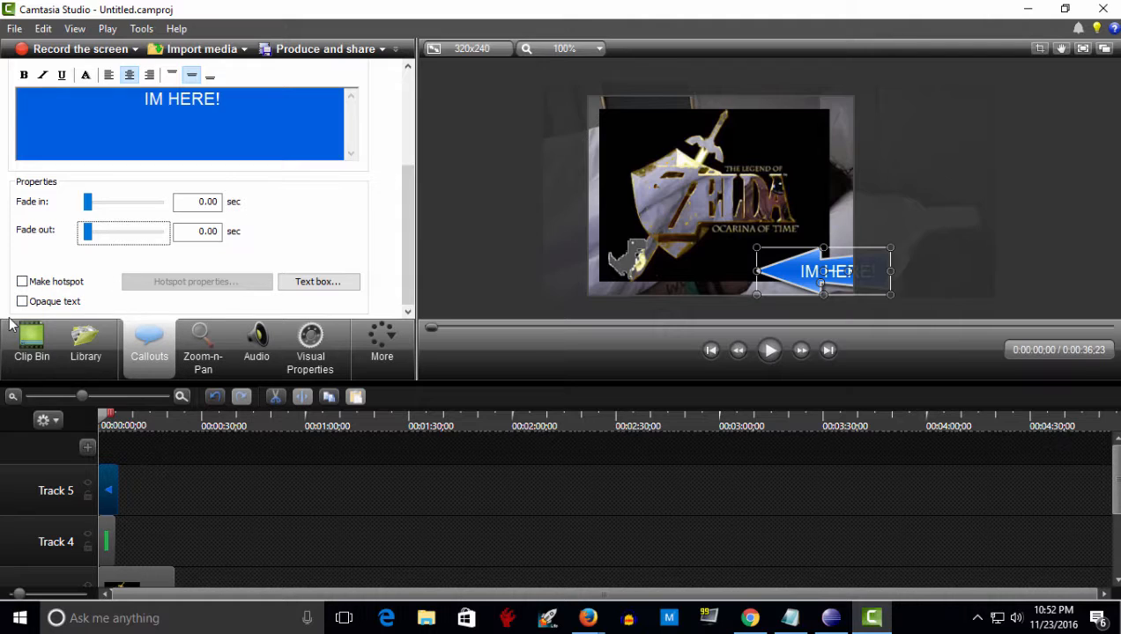
left_click(35, 307)
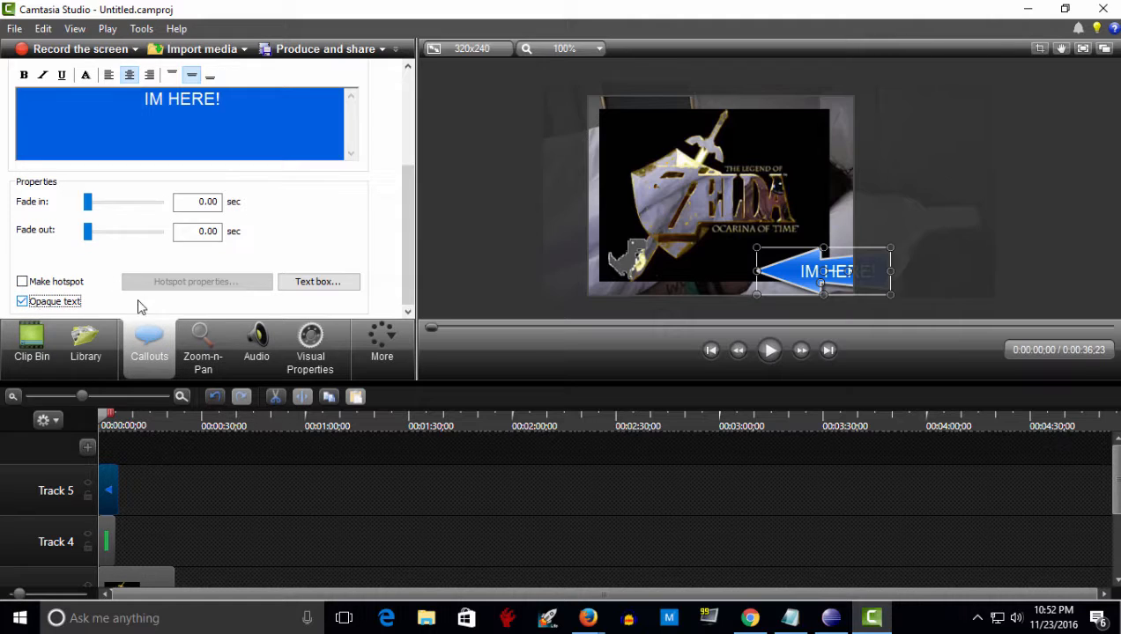
Reselect the arrow callout on Track 5 and look through the gallery of available callout shapes.
left_click(69, 301)
left_click(130, 484)
left_click(113, 485)
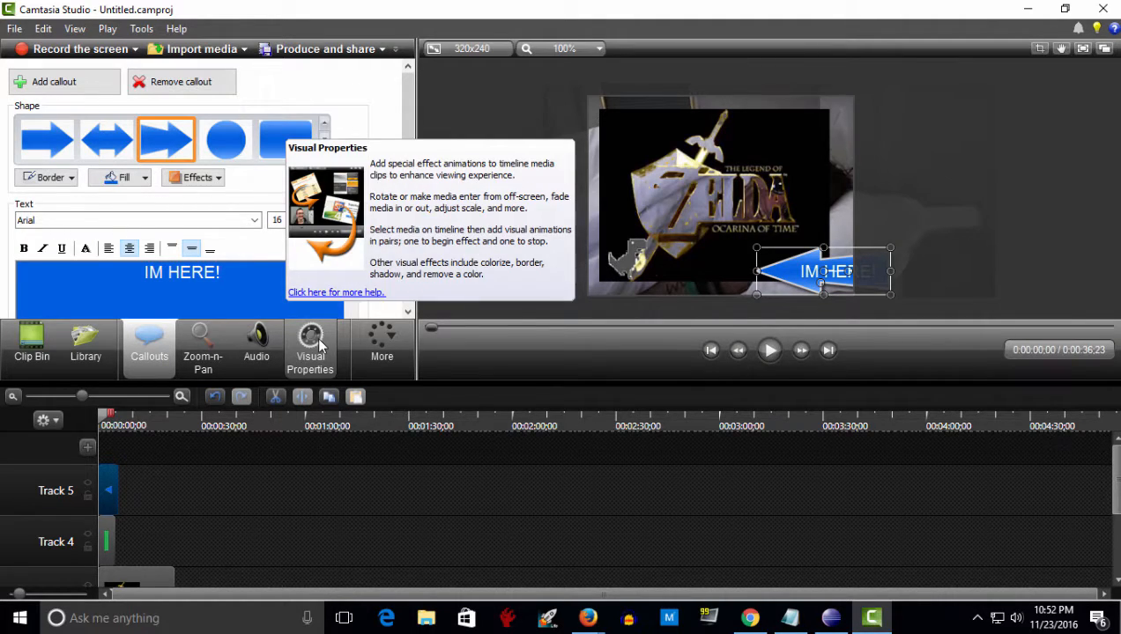
left_click(325, 145)
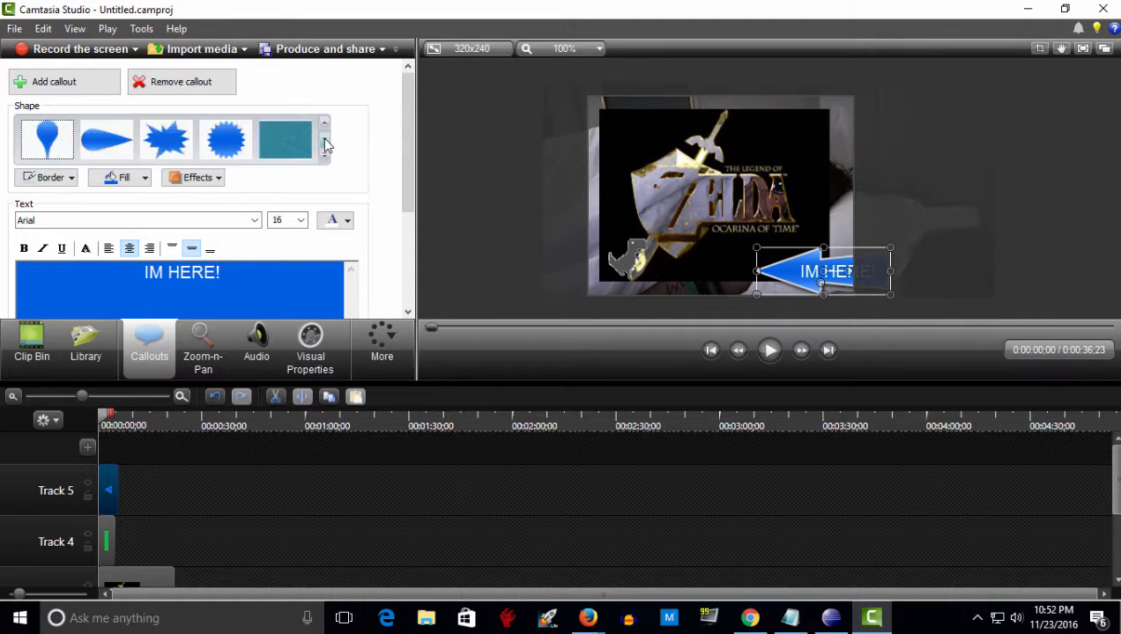
left_click(325, 145)
left_click(325, 146)
left_click(325, 146)
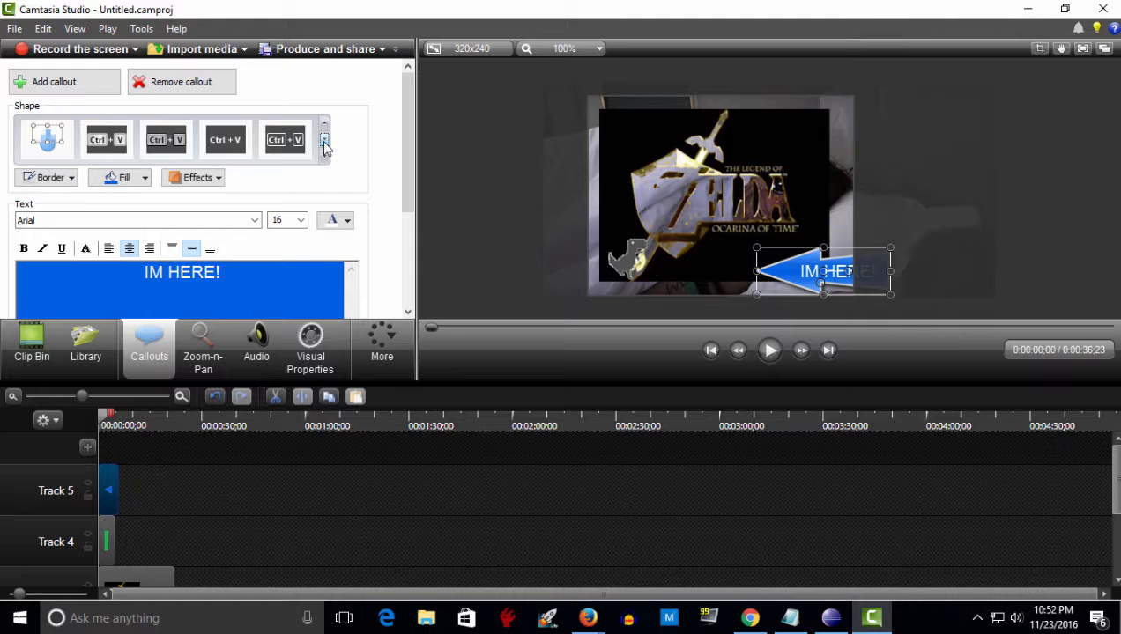
left_click(324, 125)
left_click(323, 125)
left_click(323, 125)
left_click(323, 125)
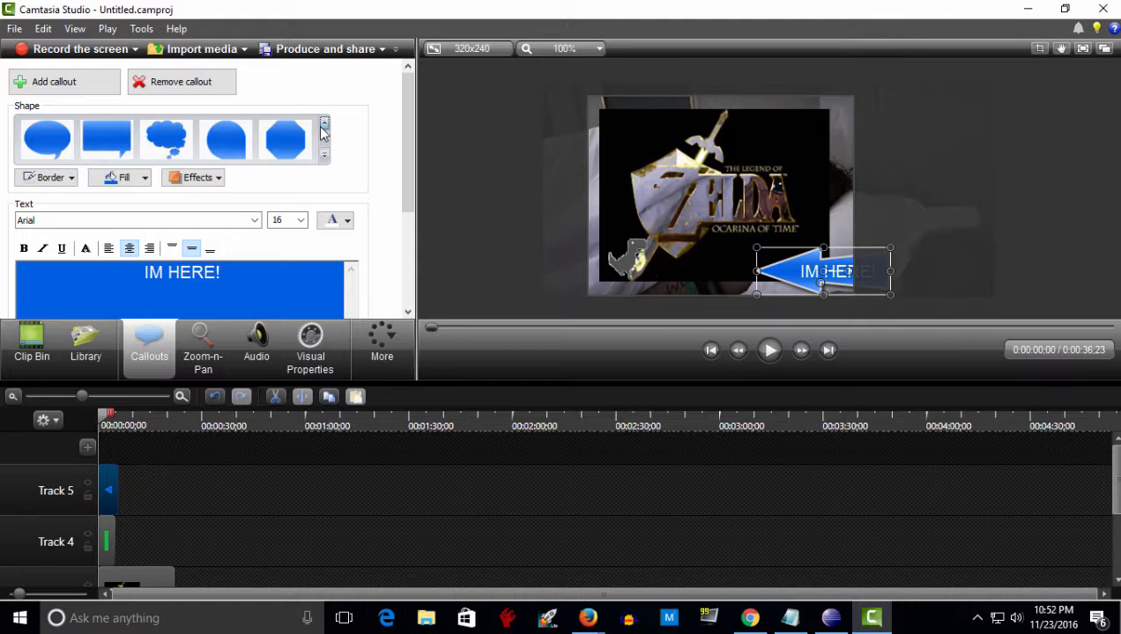
left_click(323, 125)
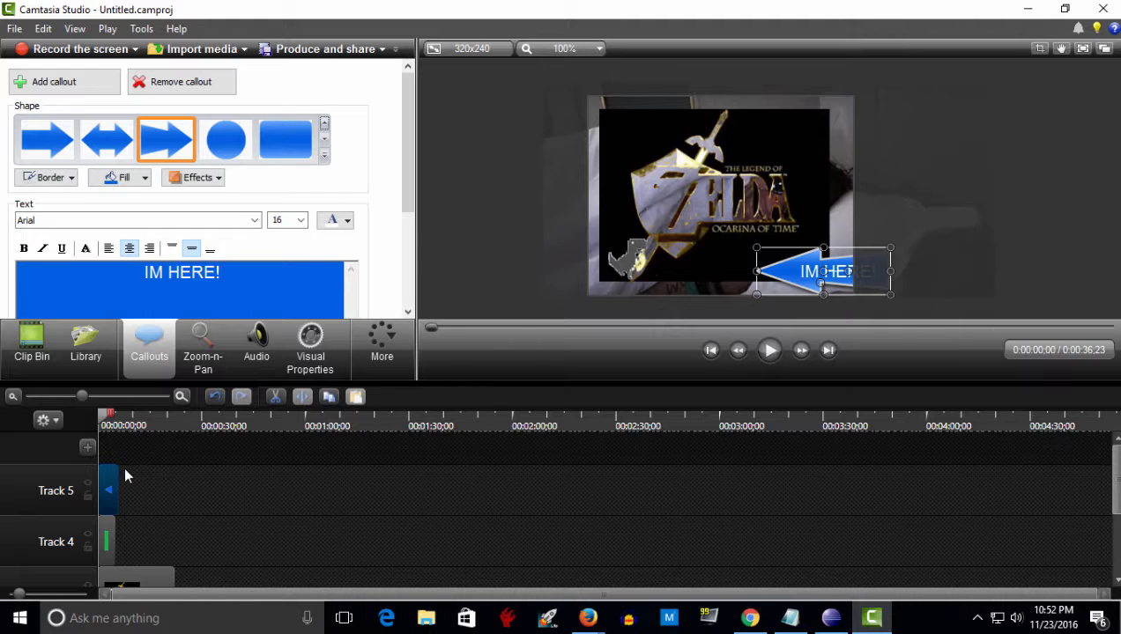
left_click(326, 151)
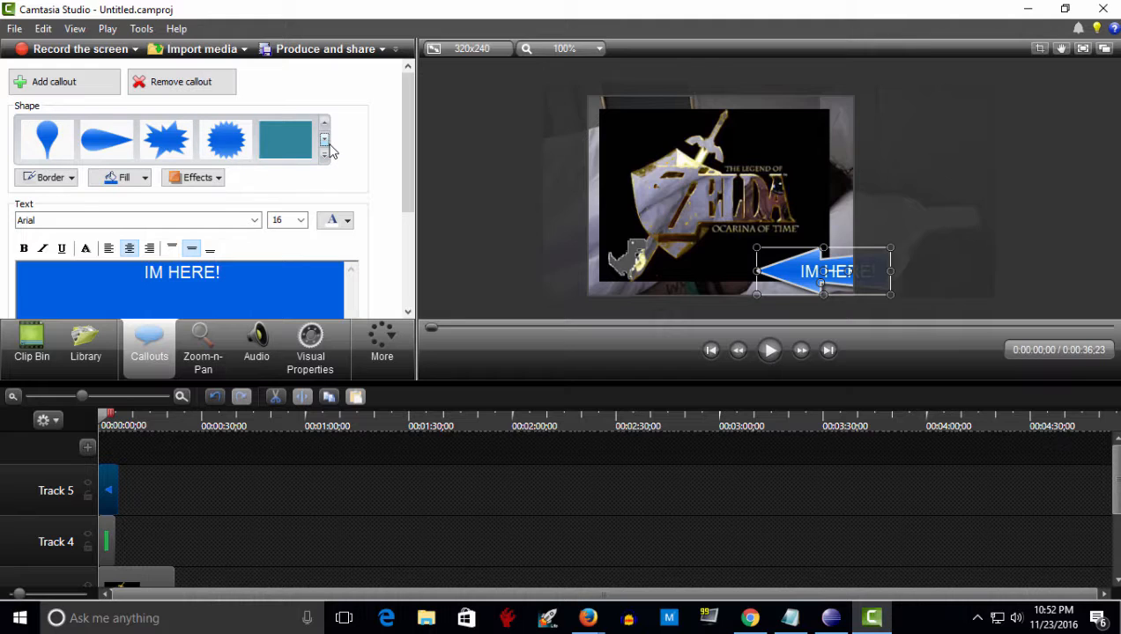
left_click(326, 151)
left_click(326, 152)
left_click(329, 147)
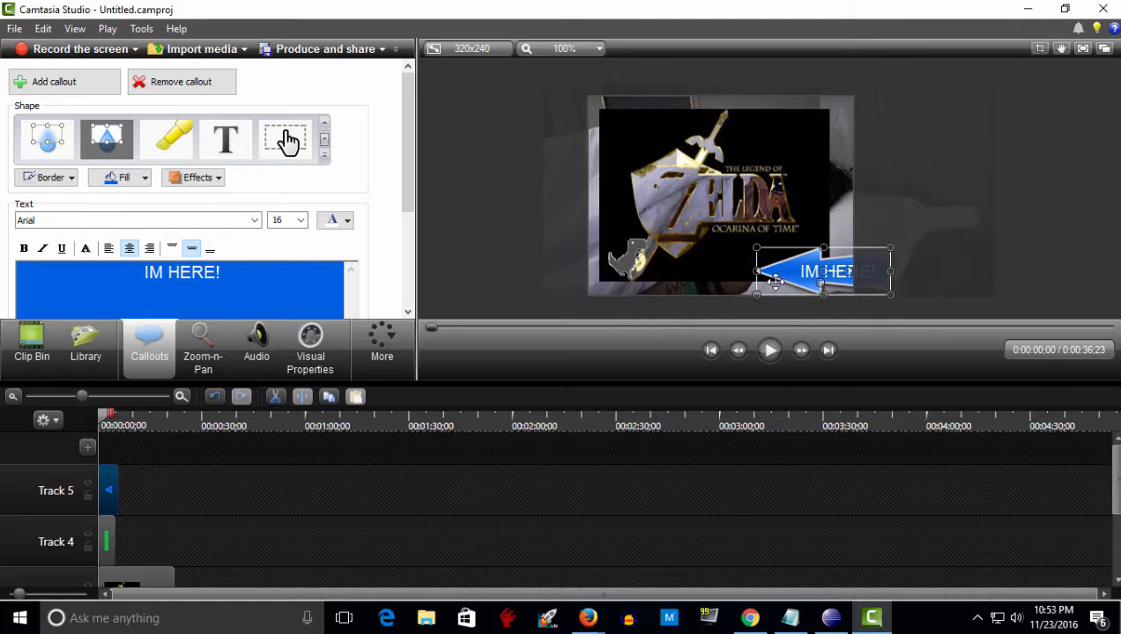
Add animations to the arrow callout at 0:00:00;00 and 0:00:01;26, stretching the second one back to the clip's start.
left_click(316, 351)
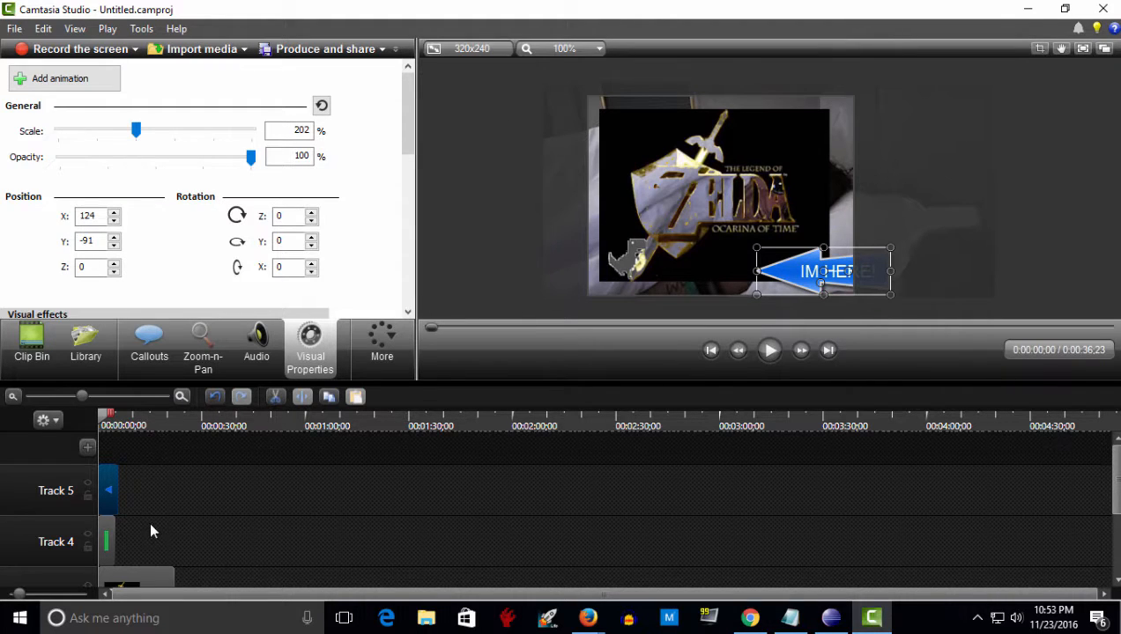
left_click_drag(78, 399, 149, 423)
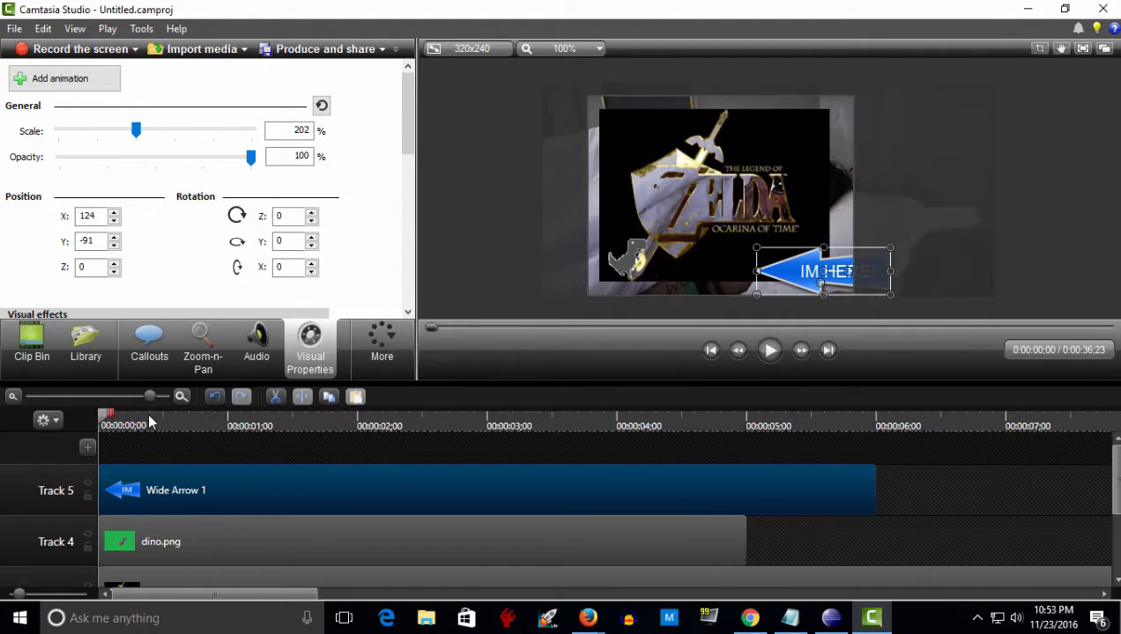
left_click(70, 80)
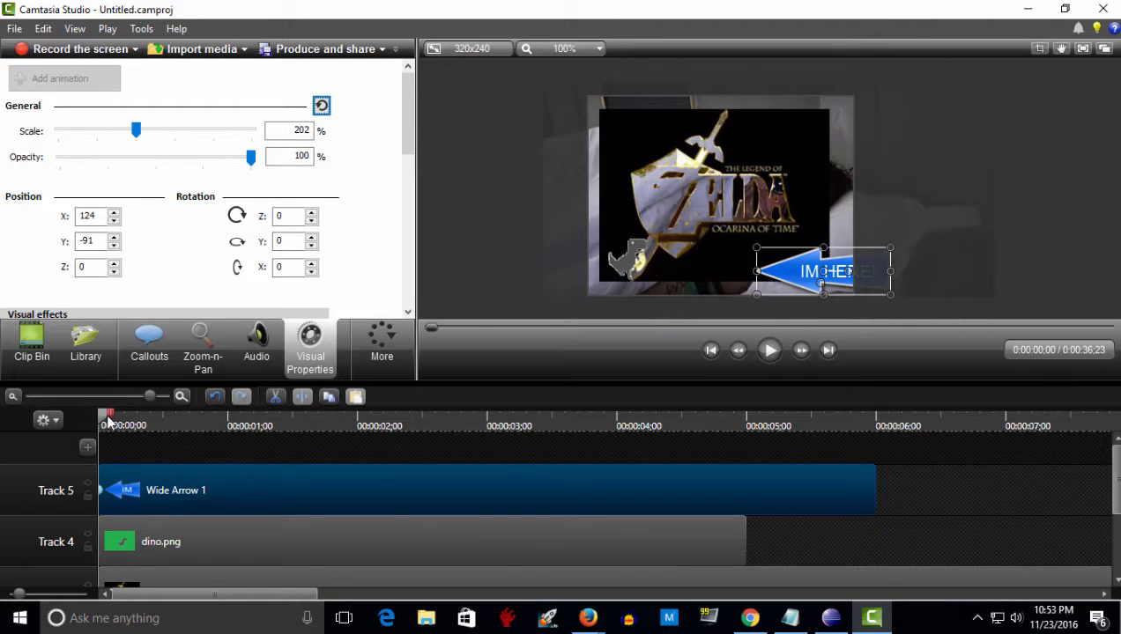
left_click(766, 351)
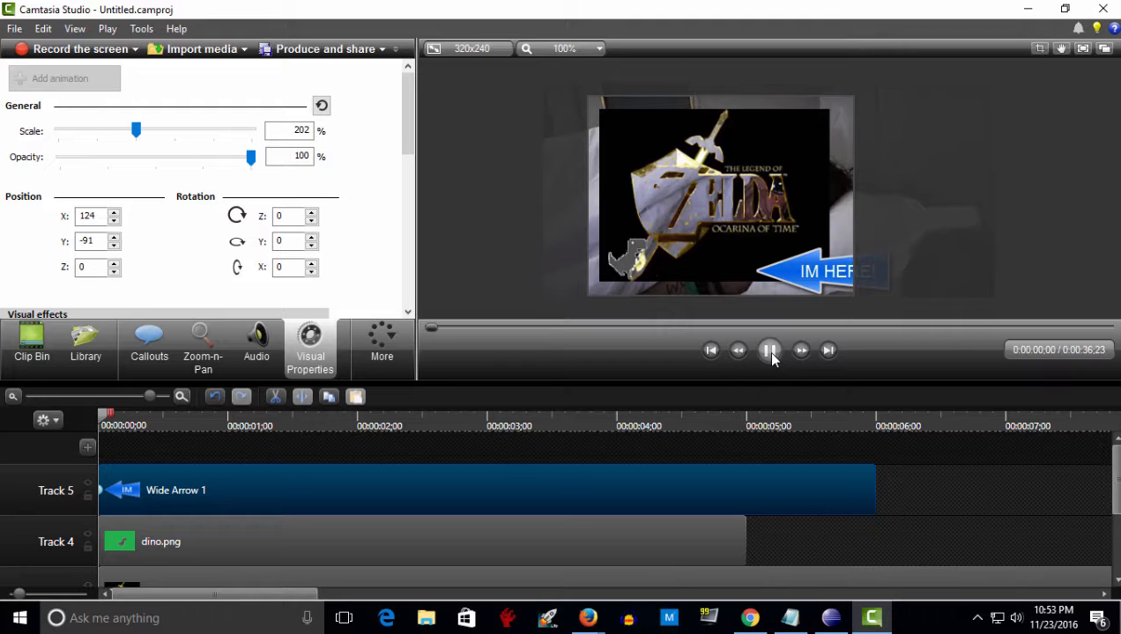
left_click(770, 351)
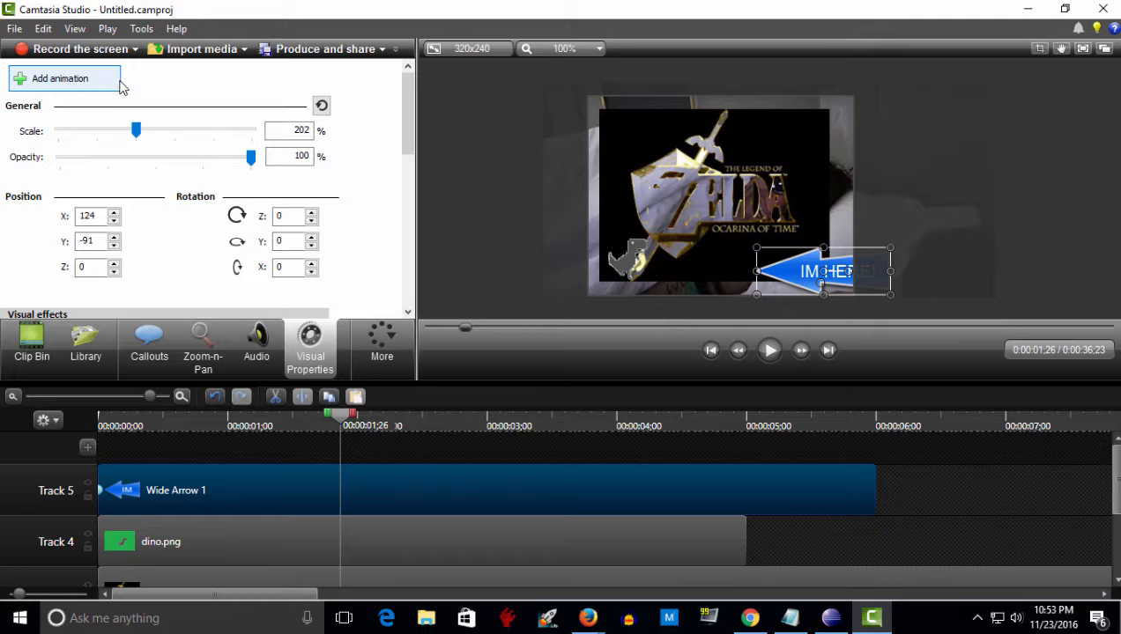
left_click(60, 79)
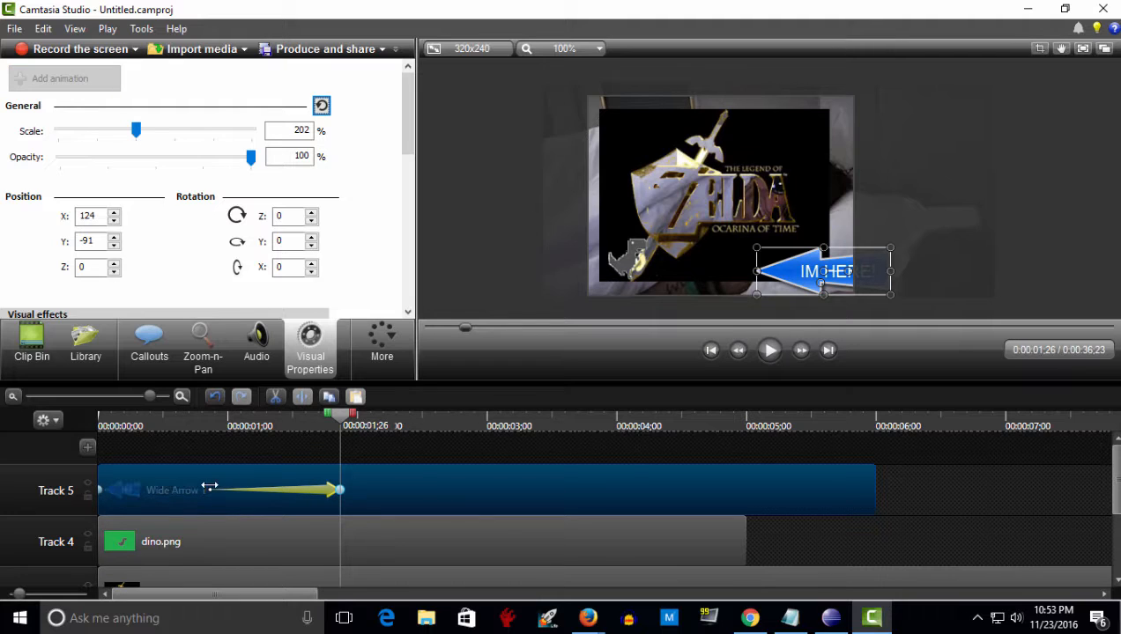
left_click_drag(212, 489, 99, 490)
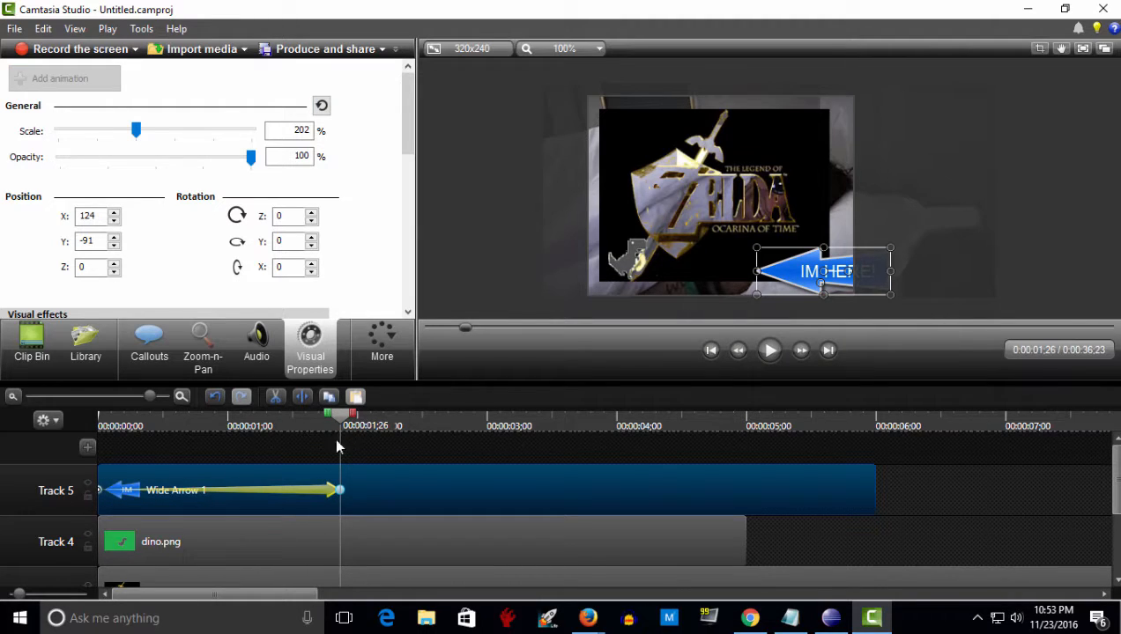
Move the arrow callout to about X -39, Y 76 at the animation's end and play back the motion from the start.
left_click_drag(856, 278, 713, 134)
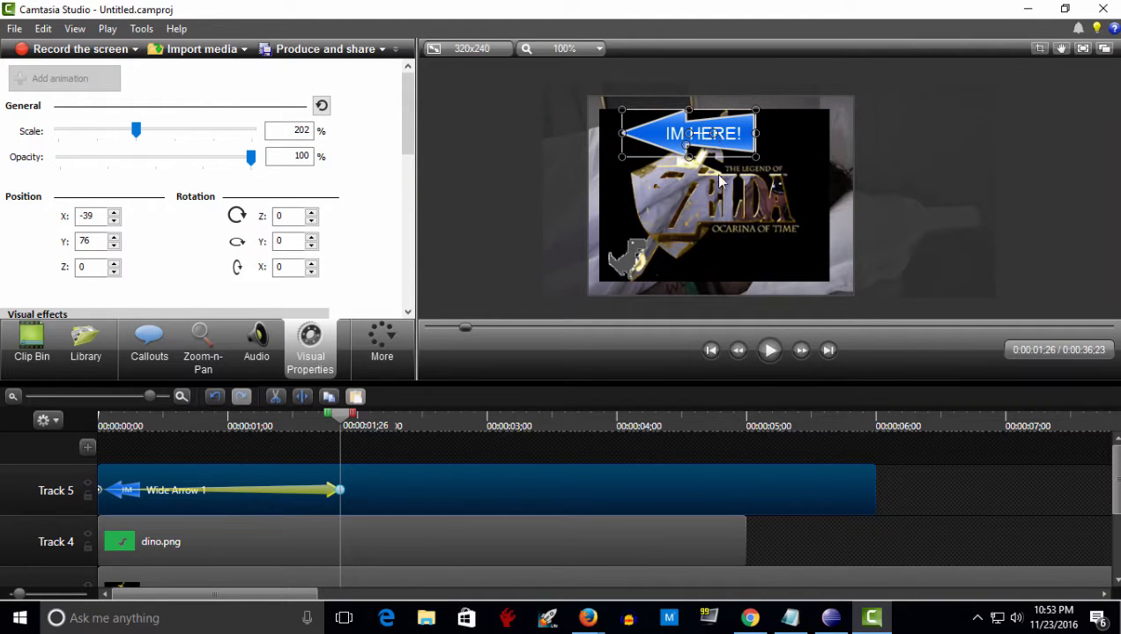
left_click(812, 534)
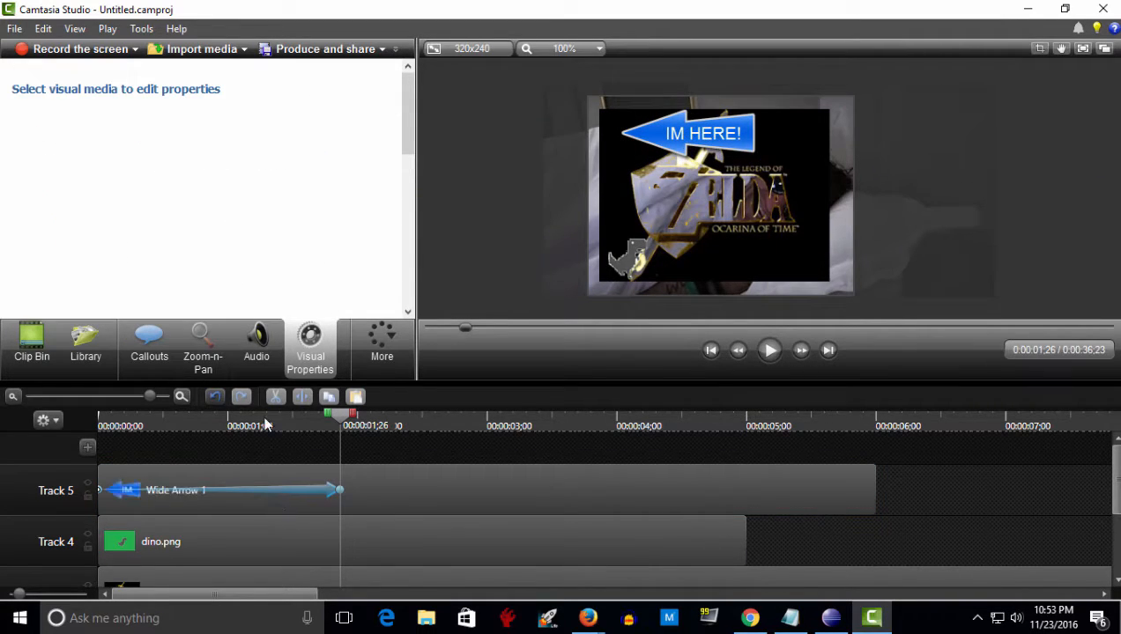
left_click(102, 419)
left_click(769, 351)
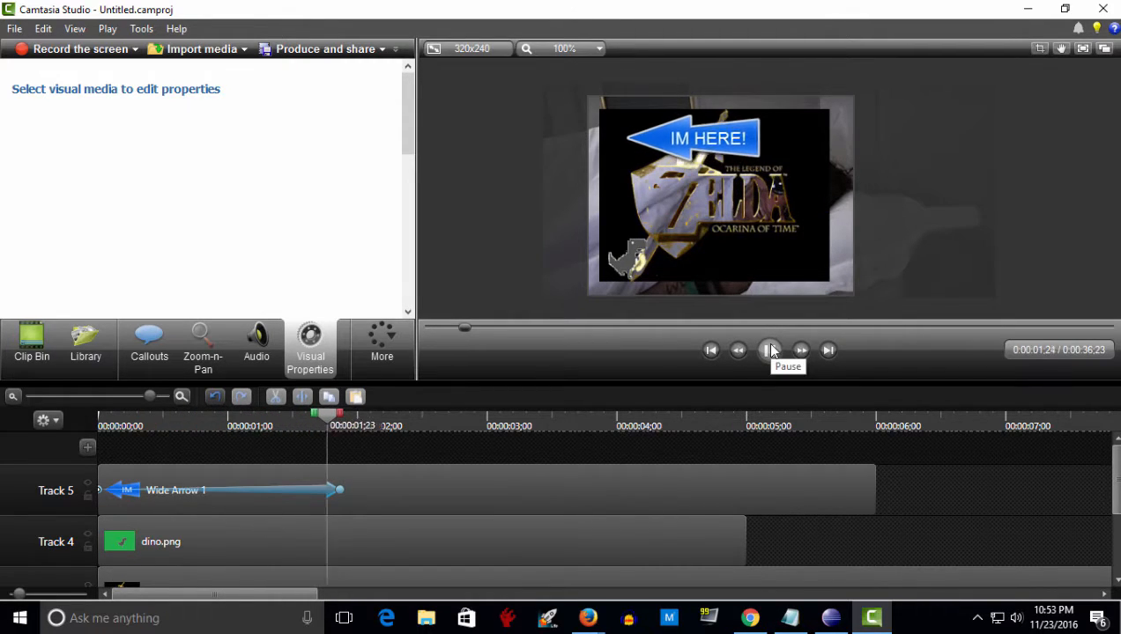
left_click(770, 351)
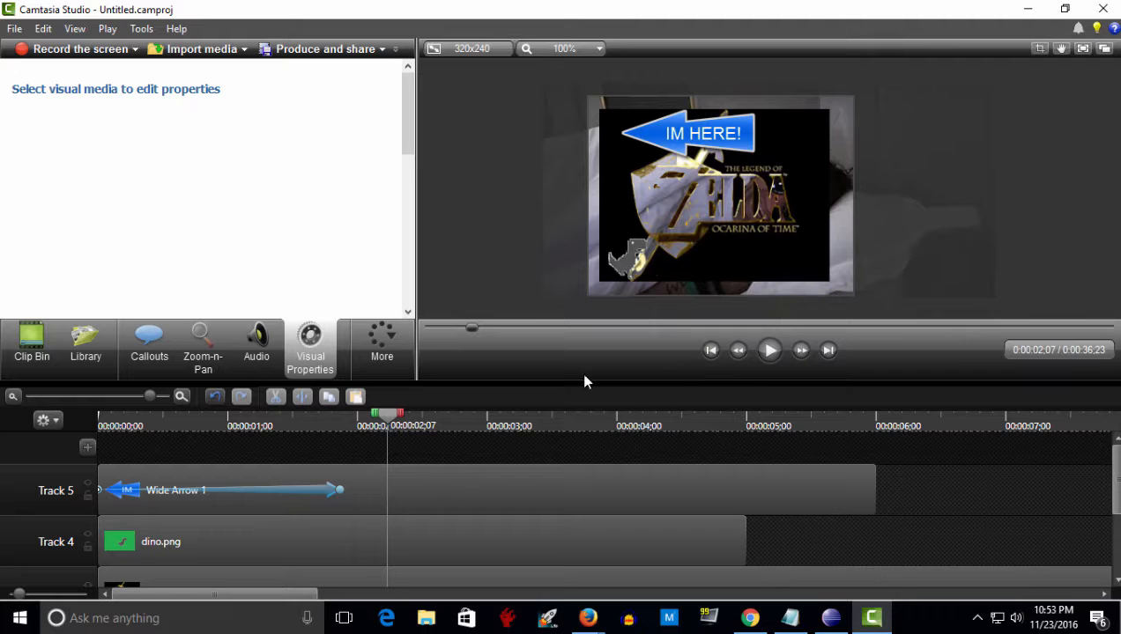
left_click(417, 538)
right_click(417, 538)
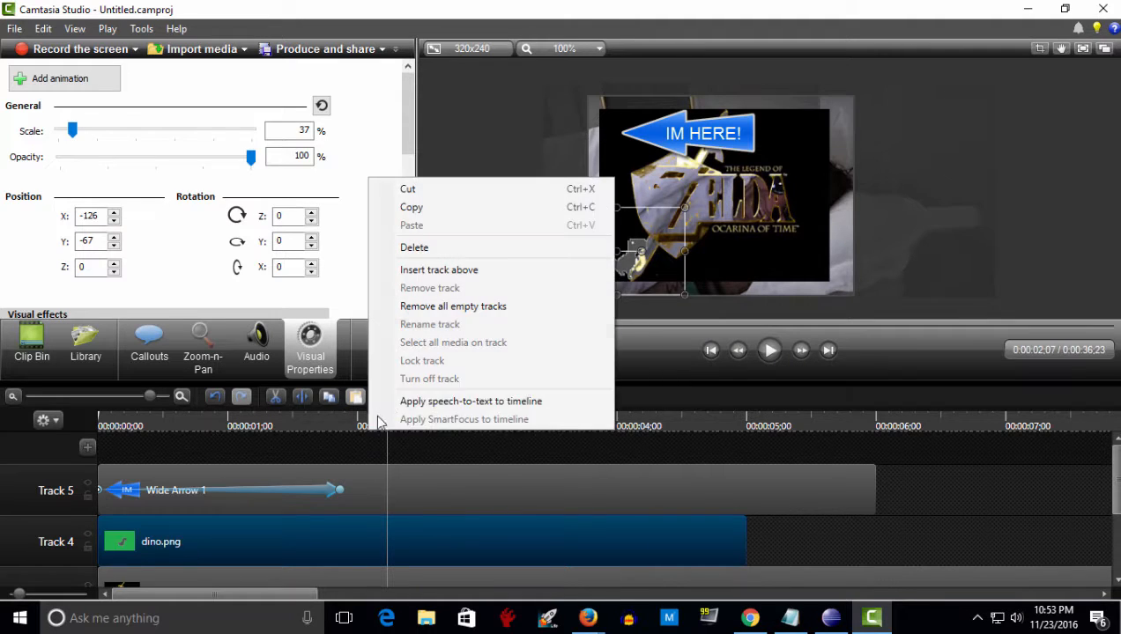
left_click(323, 447)
At the start of the timeline, move the dino.png image to about X 3, Y -78, beside the arrow's tip.
left_click_drag(388, 416, 53, 453)
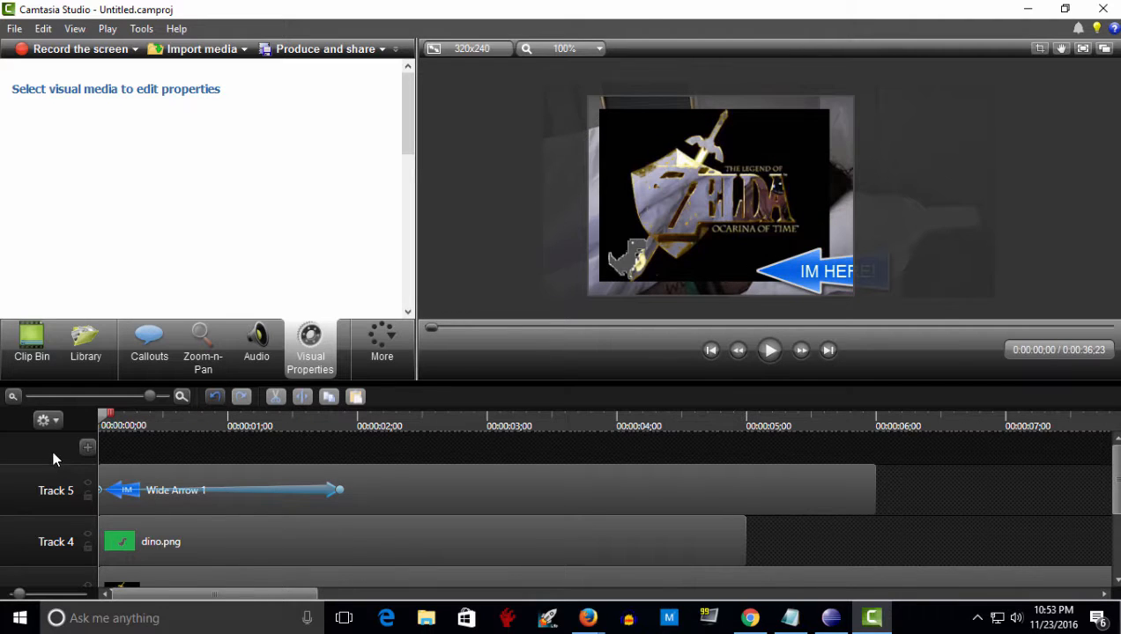
left_click(177, 538)
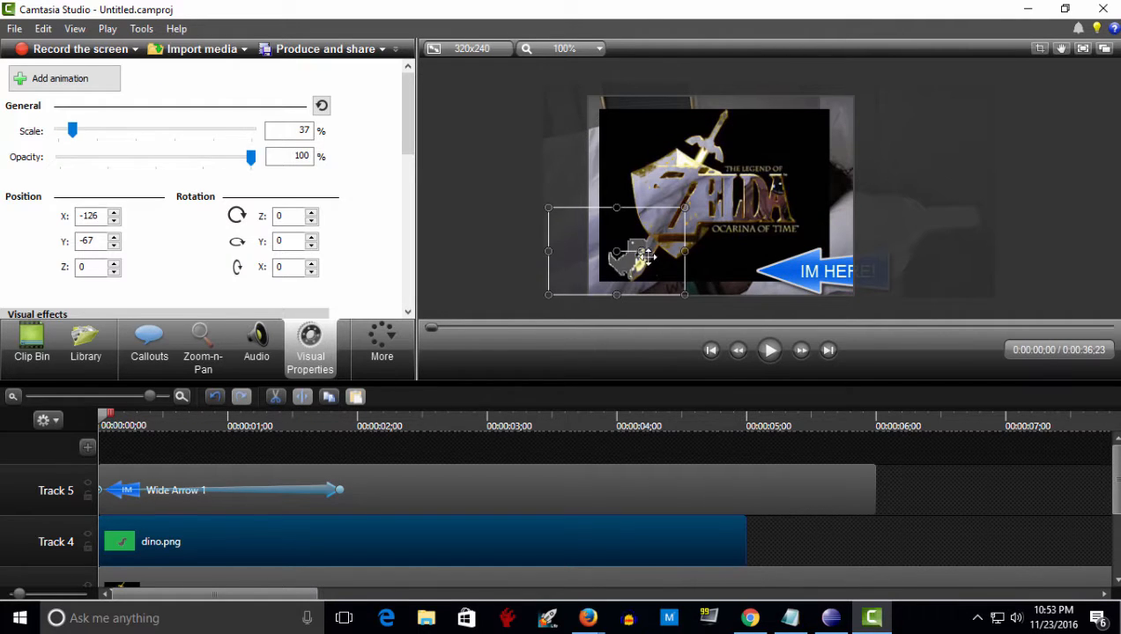
double_click(647, 257)
left_click_drag(611, 275, 714, 286)
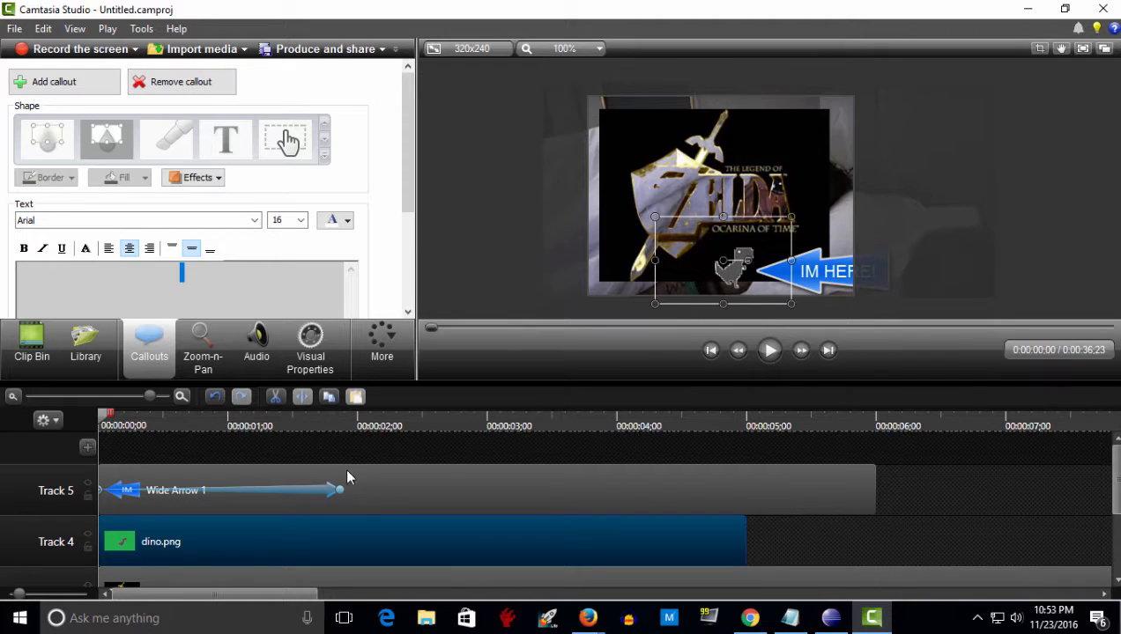
Add animations to dino.png at 0:00:00;00 and 0:00:01;19, stretching the second one back to the clip's start.
left_click(319, 346)
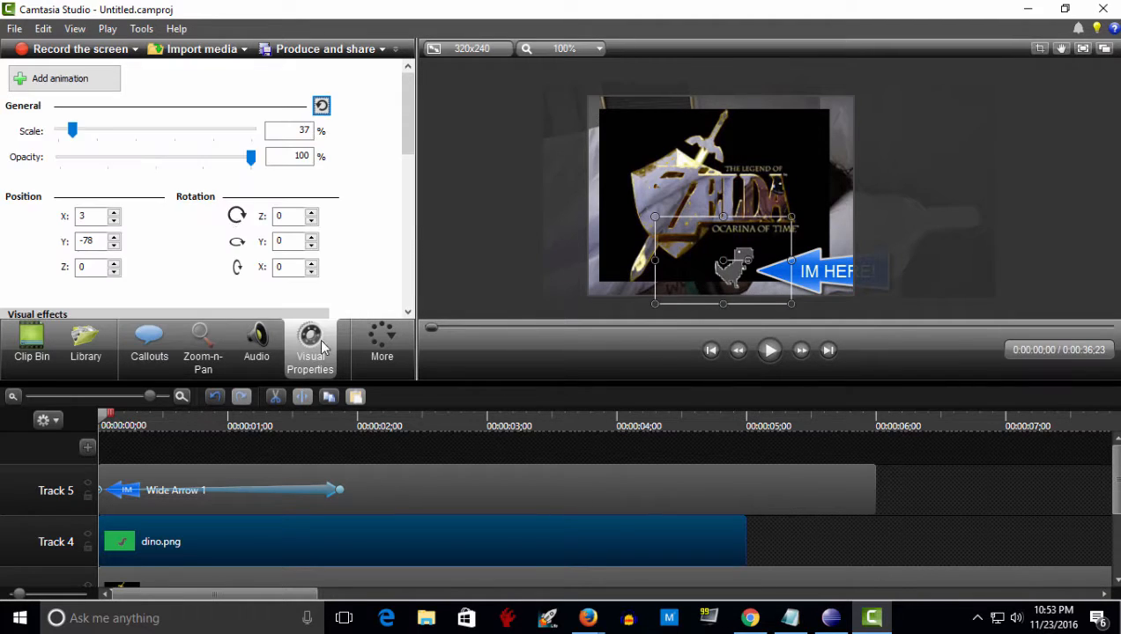
left_click(96, 81)
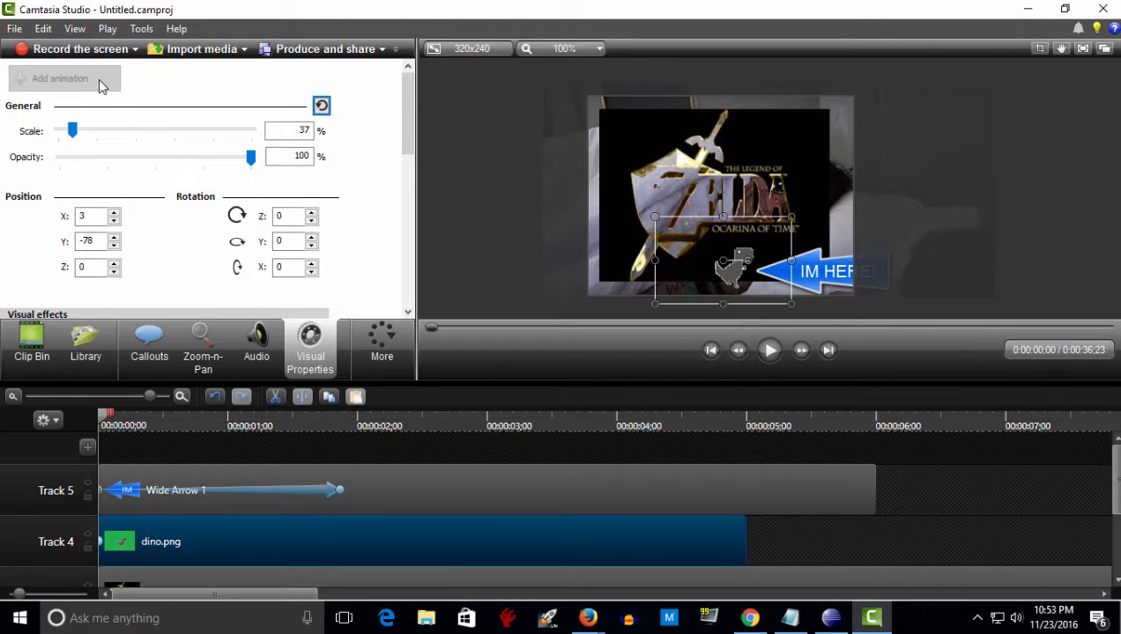
left_click_drag(201, 417, 310, 427)
left_click(84, 81)
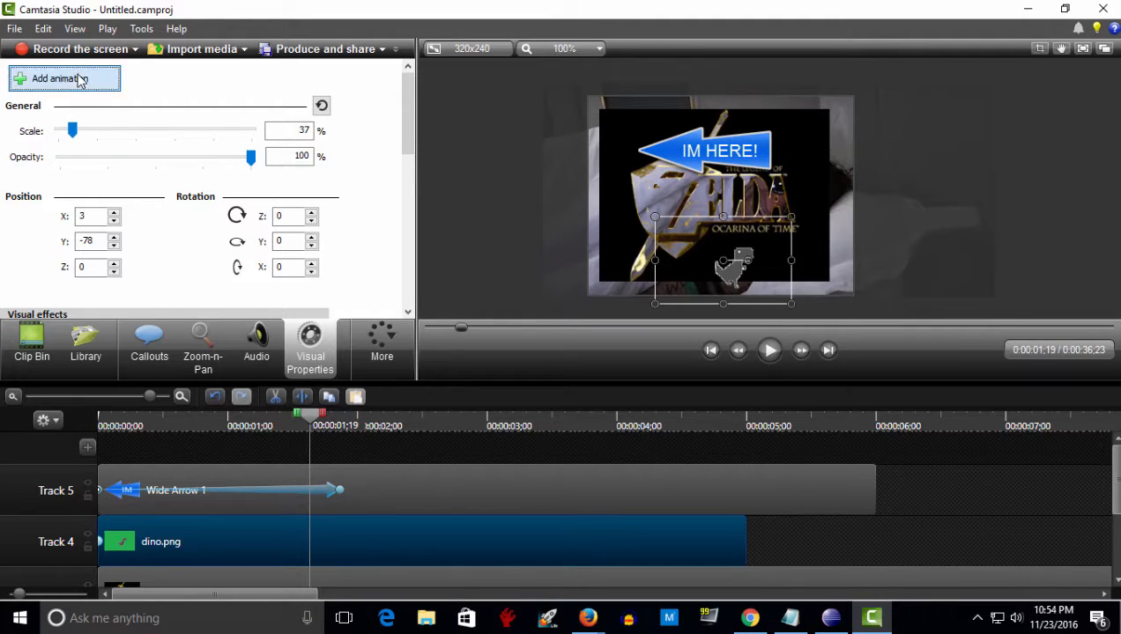
left_click(181, 543)
left_click_drag(180, 539, 55, 540)
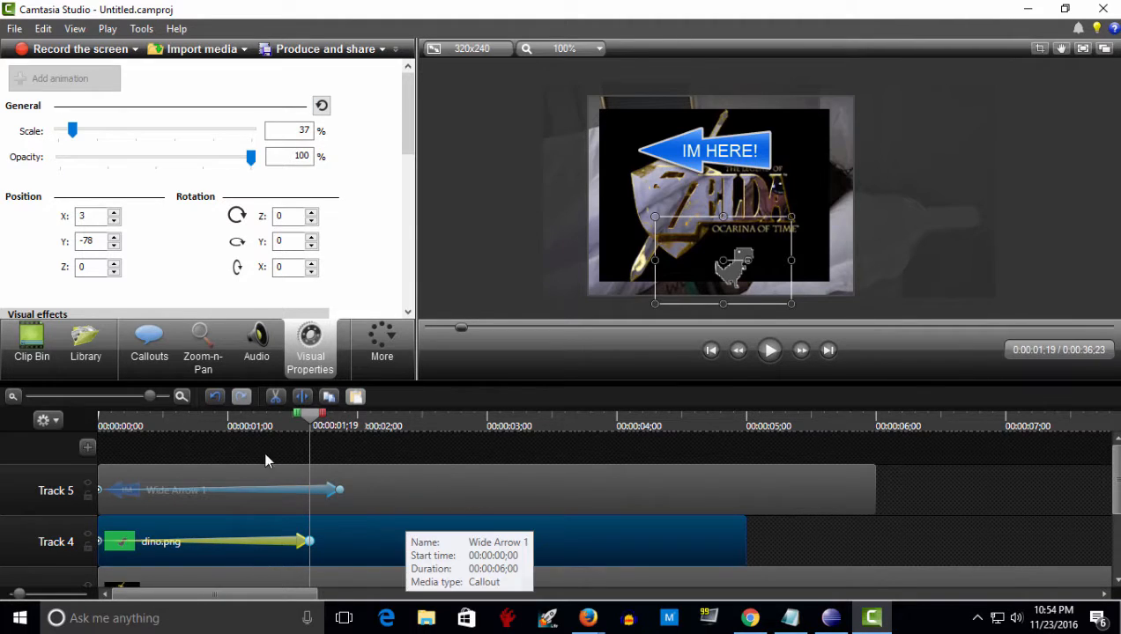
At 0:00:01;19, move dino.png to about X -142, Y 75 beside the arrow's tip and set its opacity to 0%.
left_click_drag(773, 280, 654, 153)
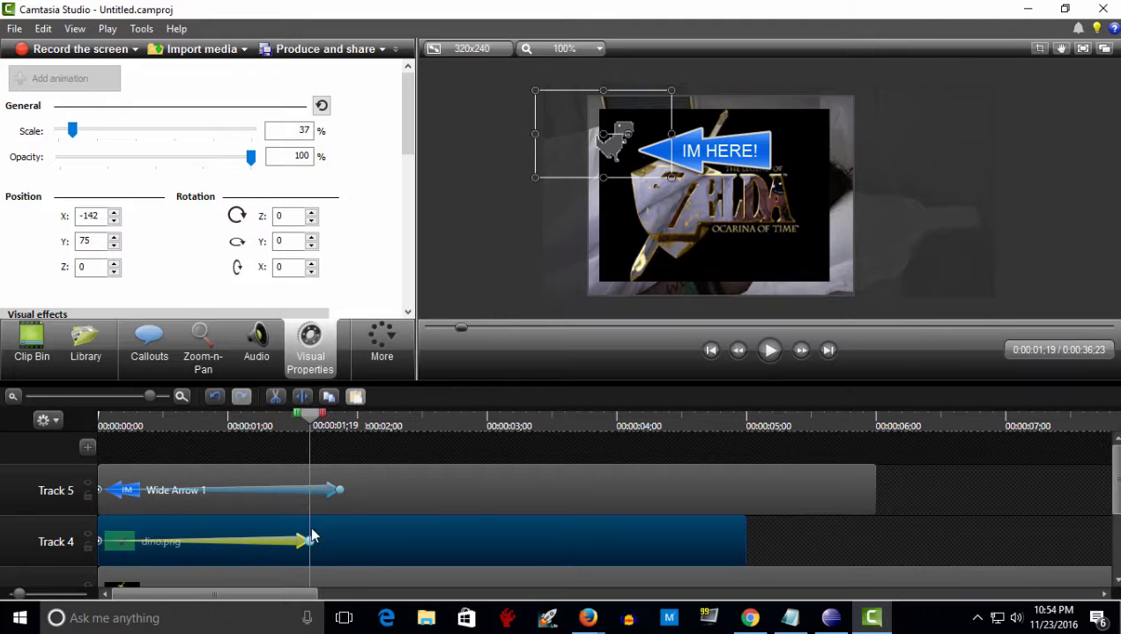
left_click_drag(310, 429, 306, 461)
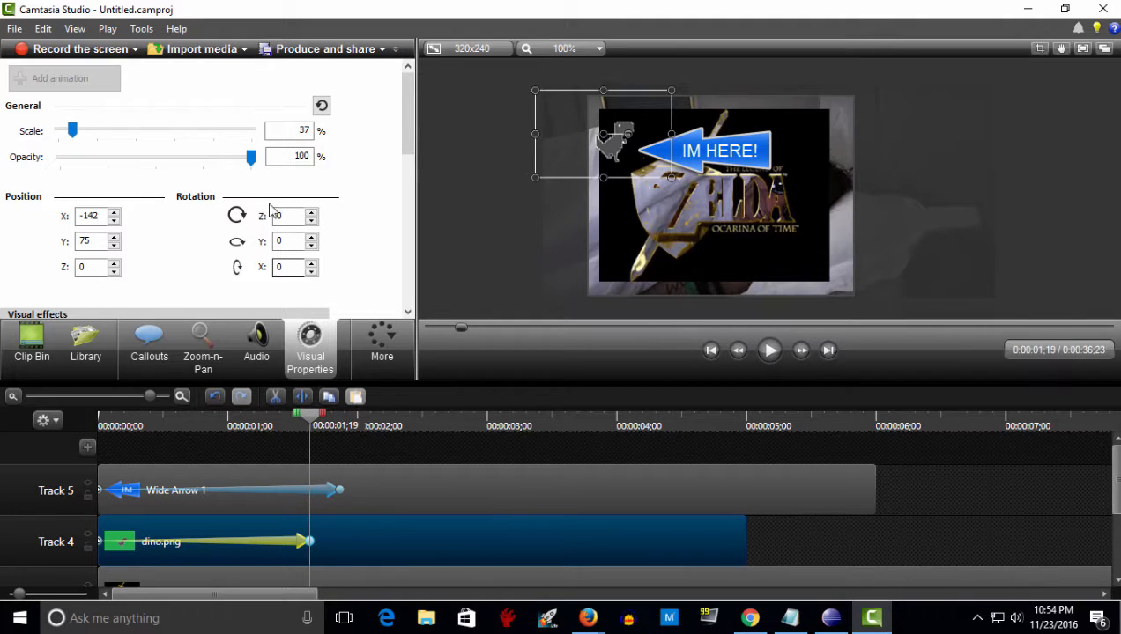
left_click_drag(249, 158, 44, 175)
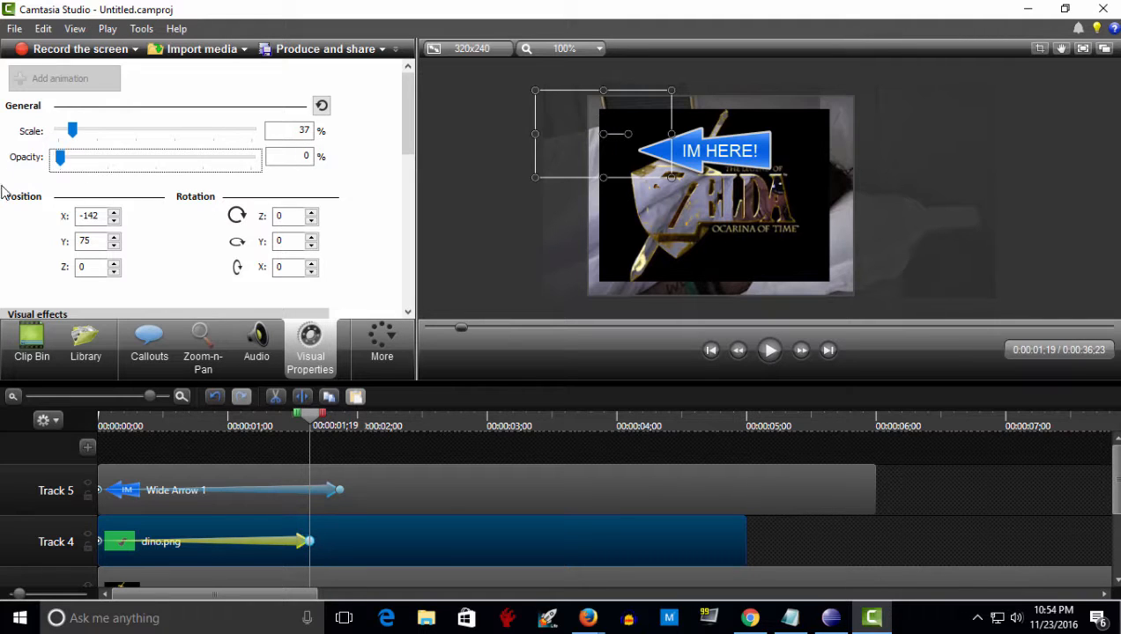
Set the arrow callout's scale to 244% at 0:00:01;26, the end of its animation.
left_click_drag(301, 426, 347, 429)
left_click(359, 506)
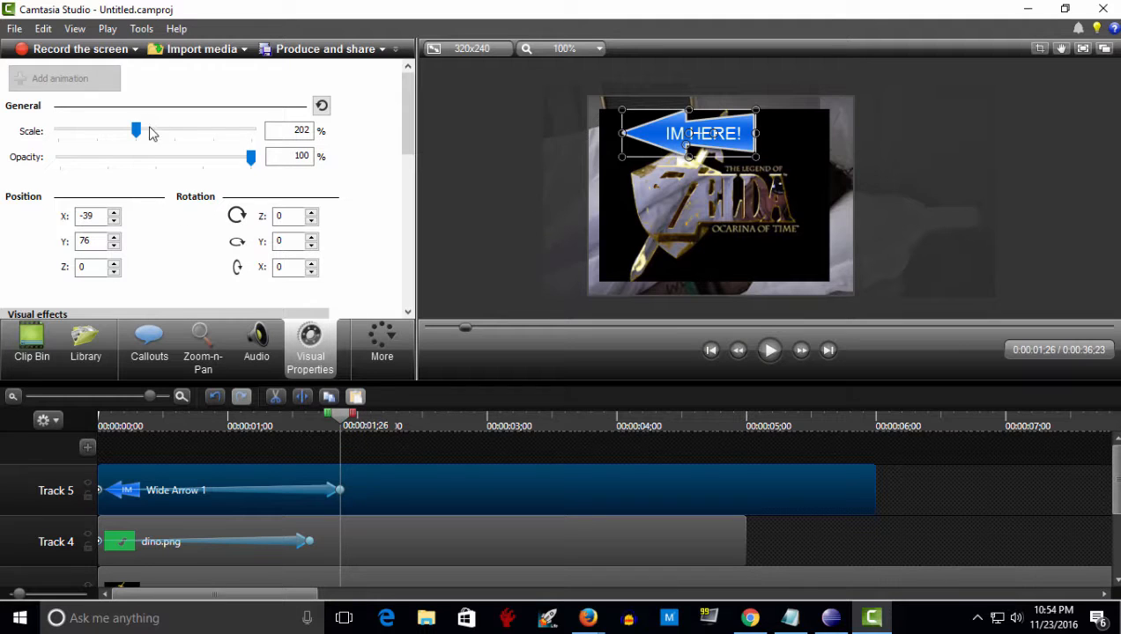
left_click_drag(137, 132, 153, 131)
Set the arrow callout's scale to 1% at the start of its animation and play back the result.
left_click_drag(344, 418, 104, 402)
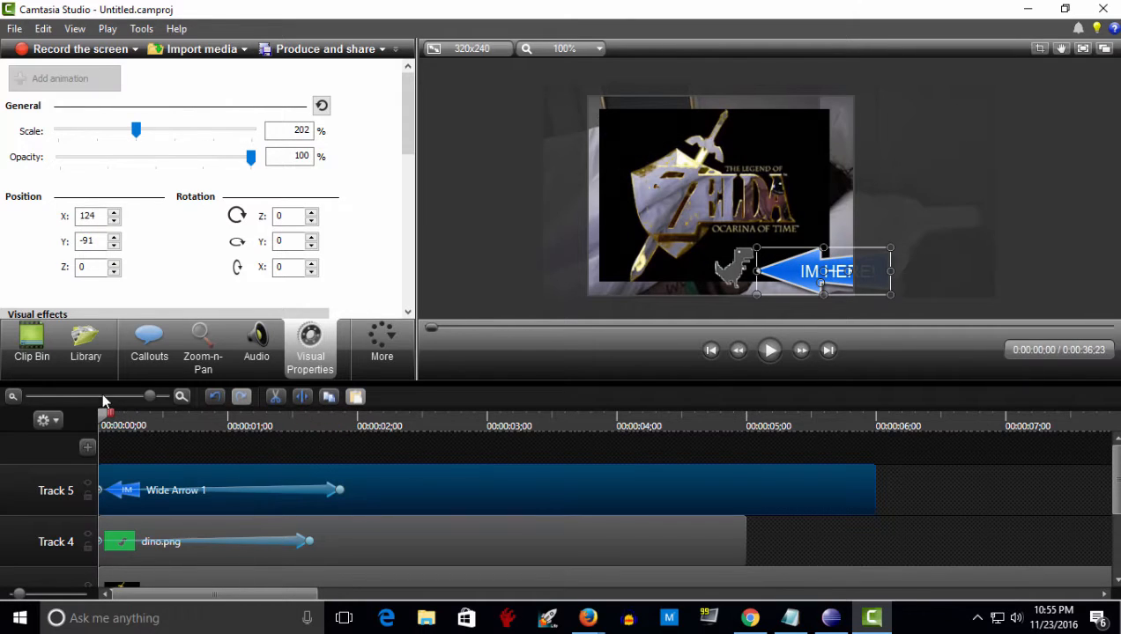
left_click(238, 489)
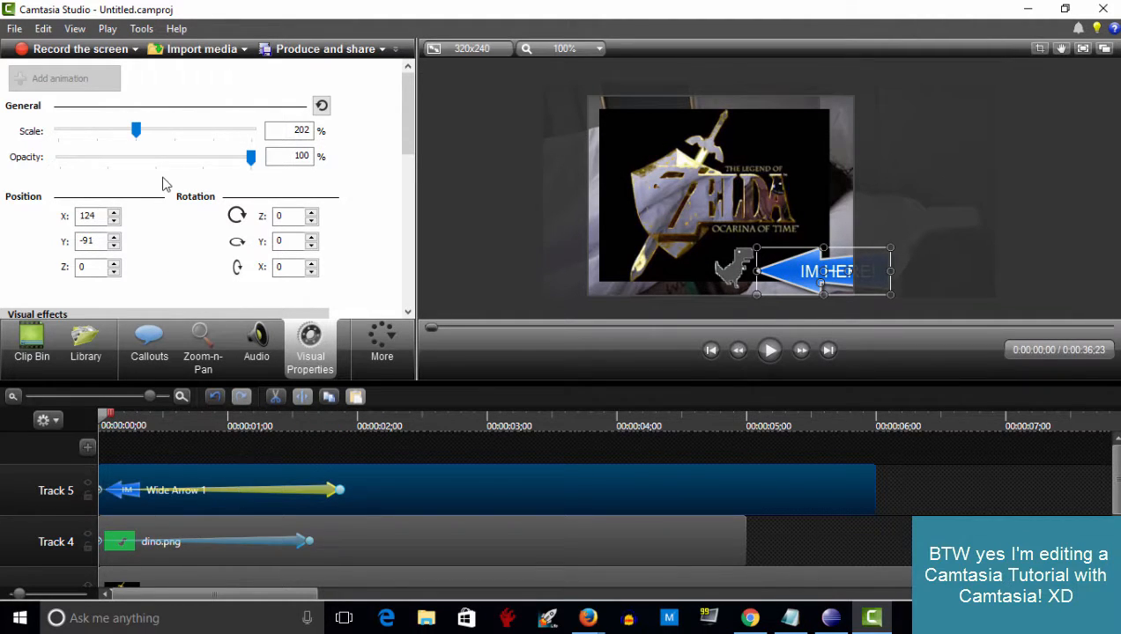
left_click_drag(137, 131, 56, 132)
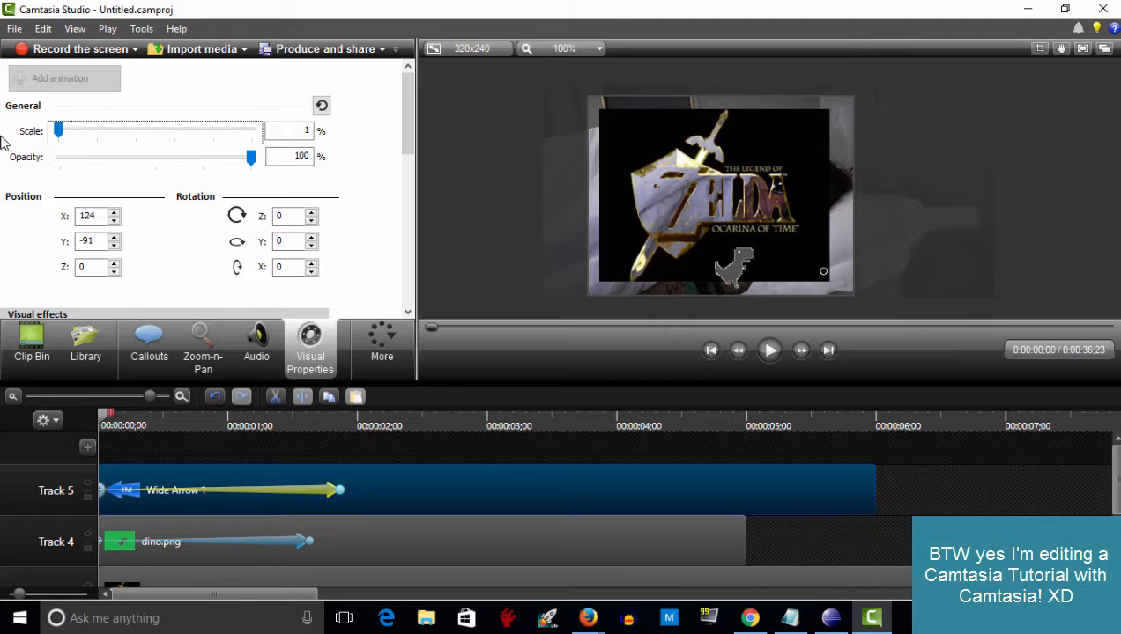
left_click(761, 362)
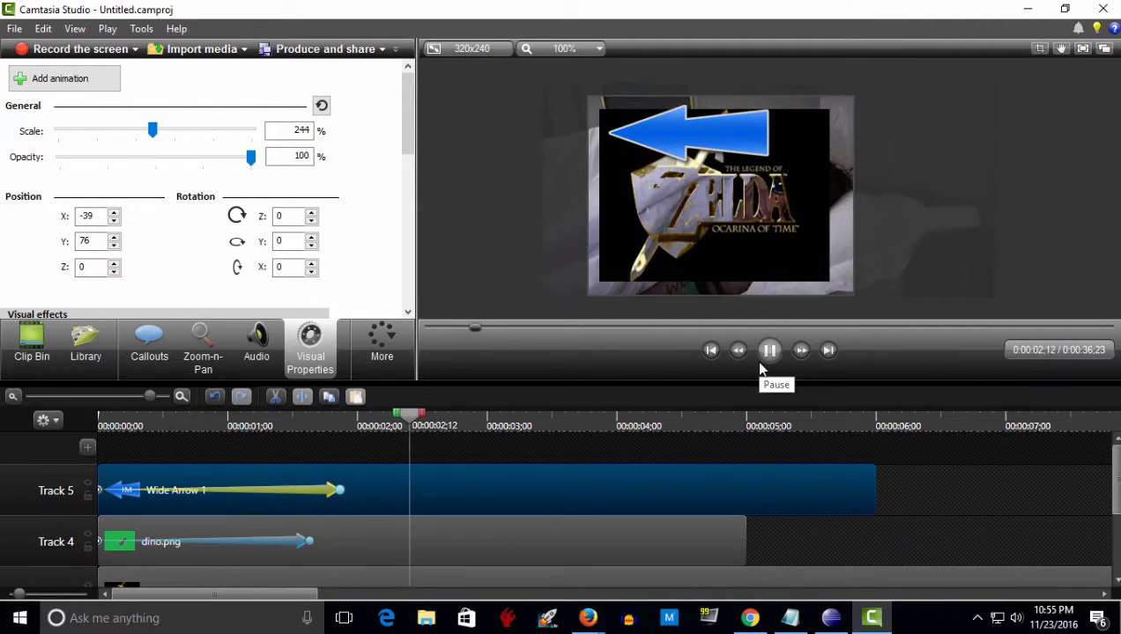
left_click(761, 364)
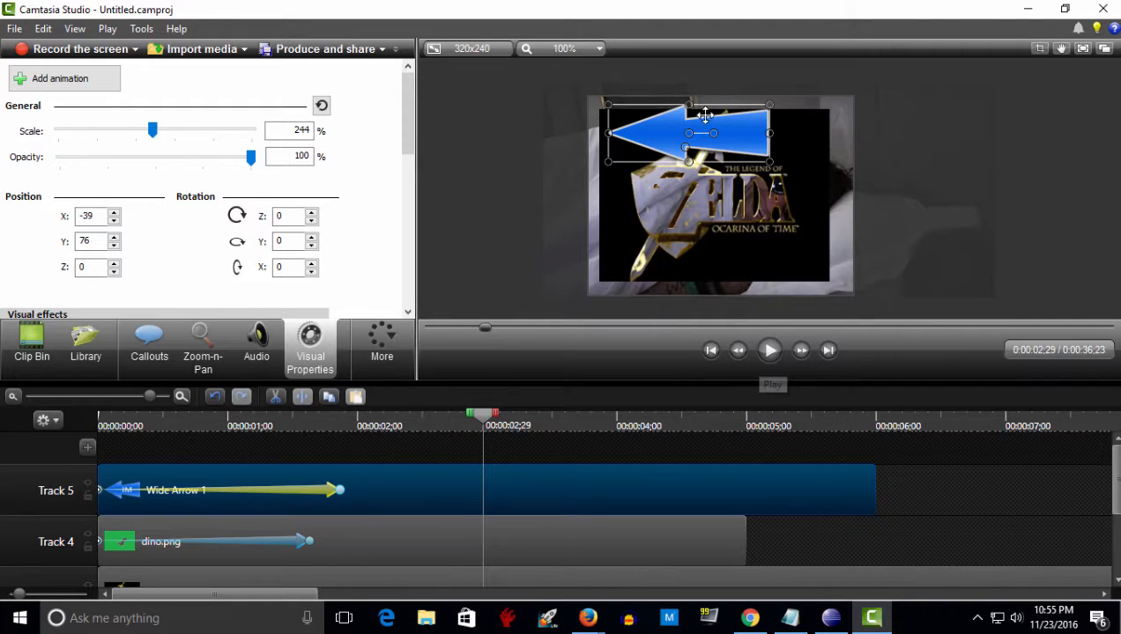
Colorize the Wide Arrow callout on Track 5 with dark red and set the colorize amount to 63.
left_click(890, 546)
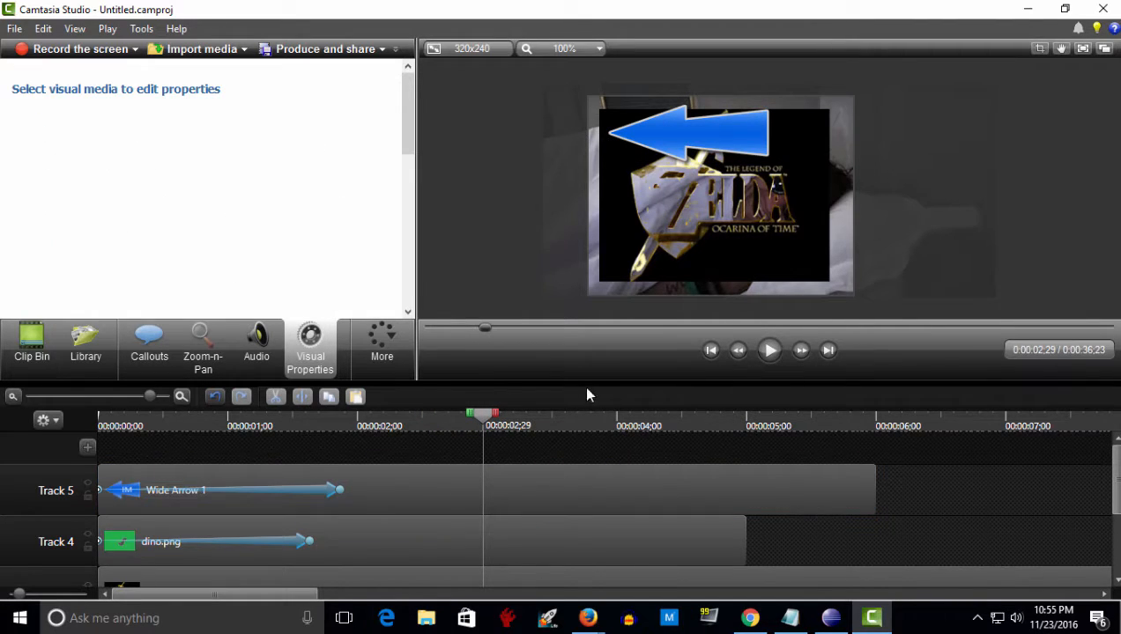
left_click(400, 490)
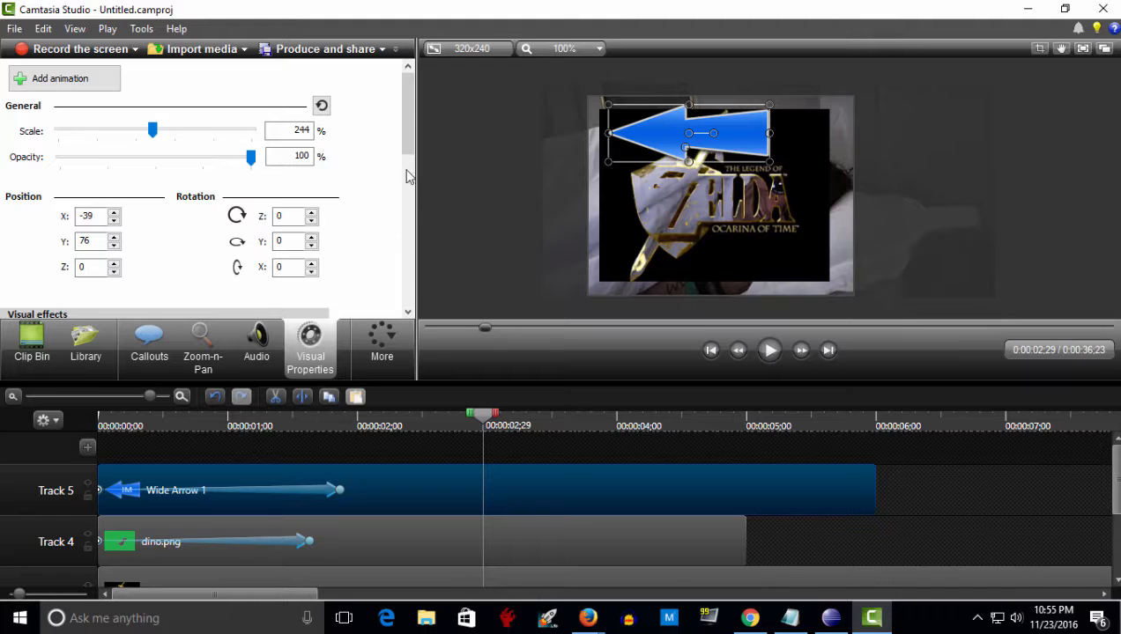
mouse_move(407, 141)
left_mouse_down()
mouse_move(411, 231)
mouse_move(411, 150)
left_mouse_up()
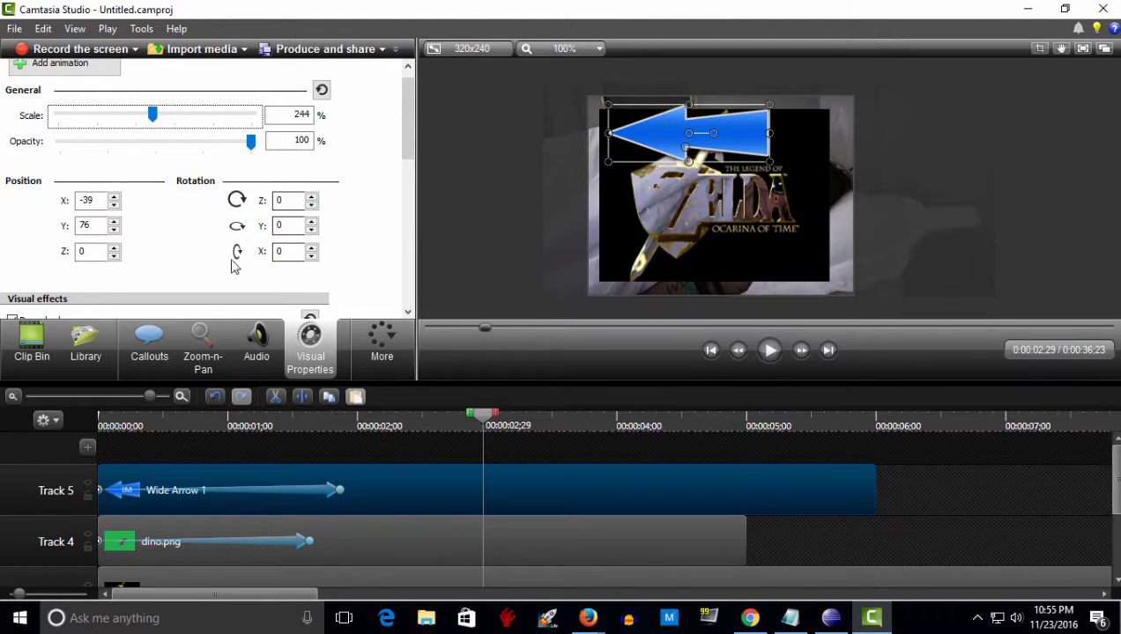
left_click_drag(407, 141, 385, 188)
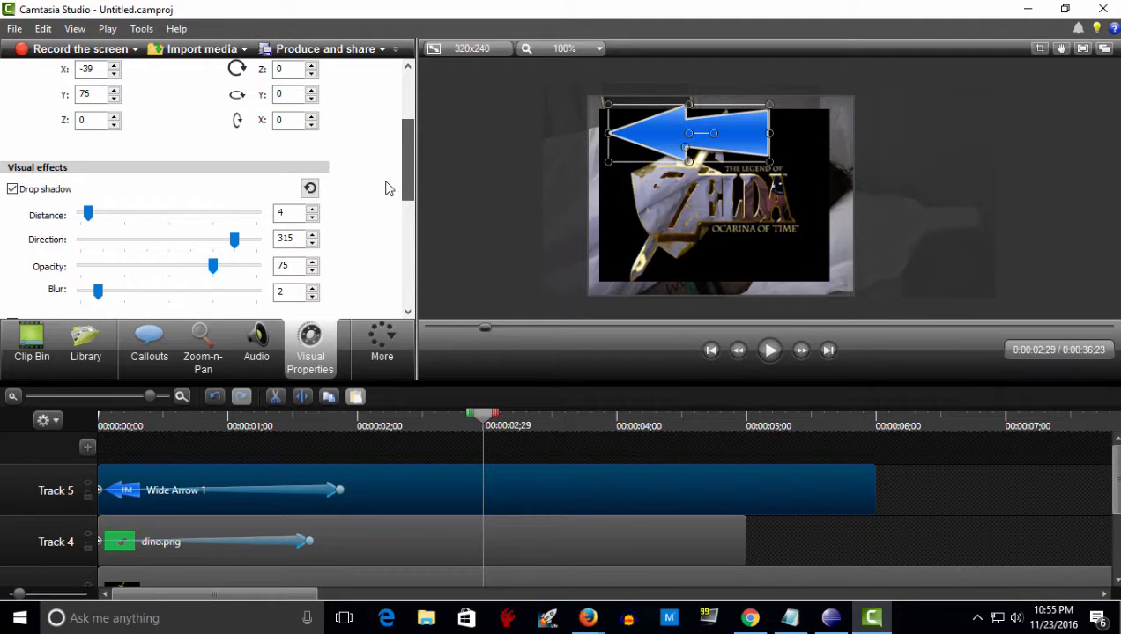
left_click_drag(385, 189, 379, 226)
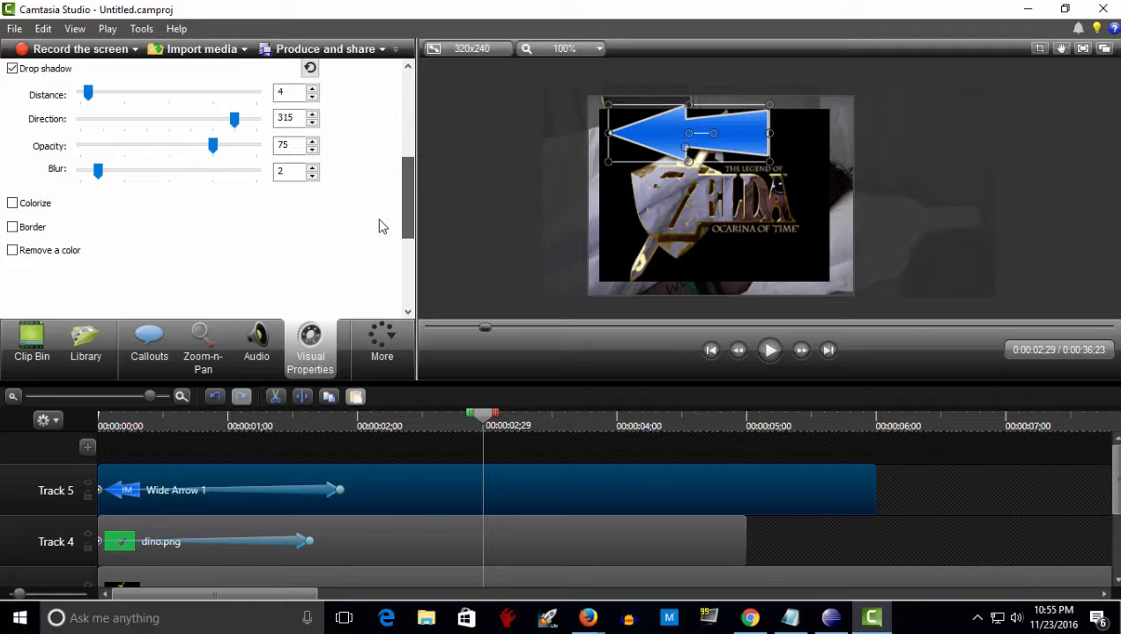
left_click(13, 203)
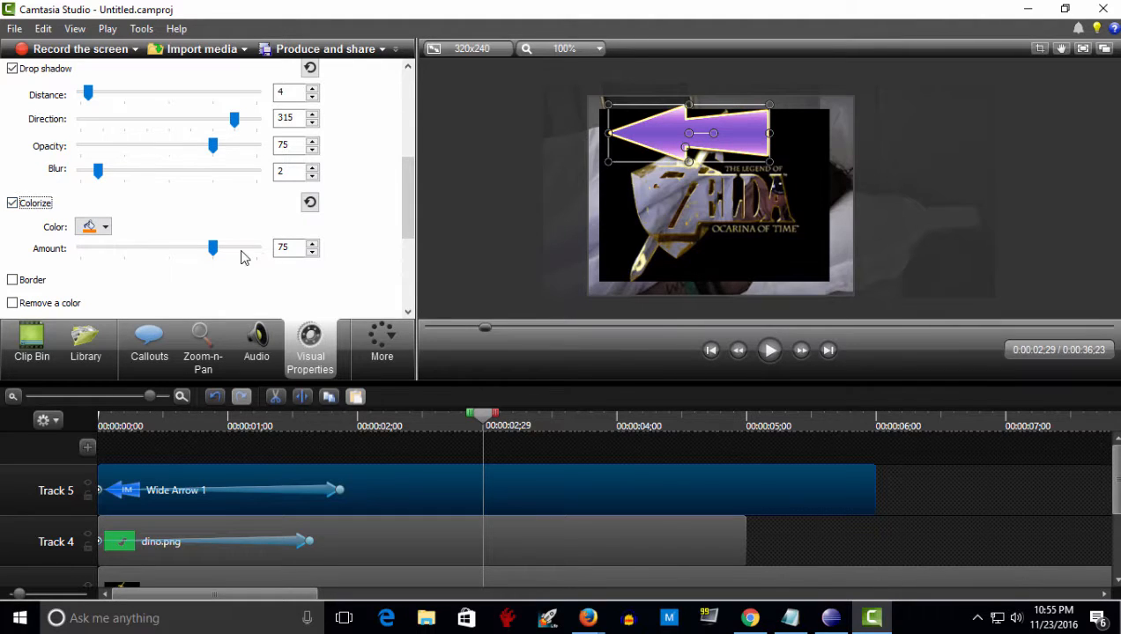
left_click(98, 226)
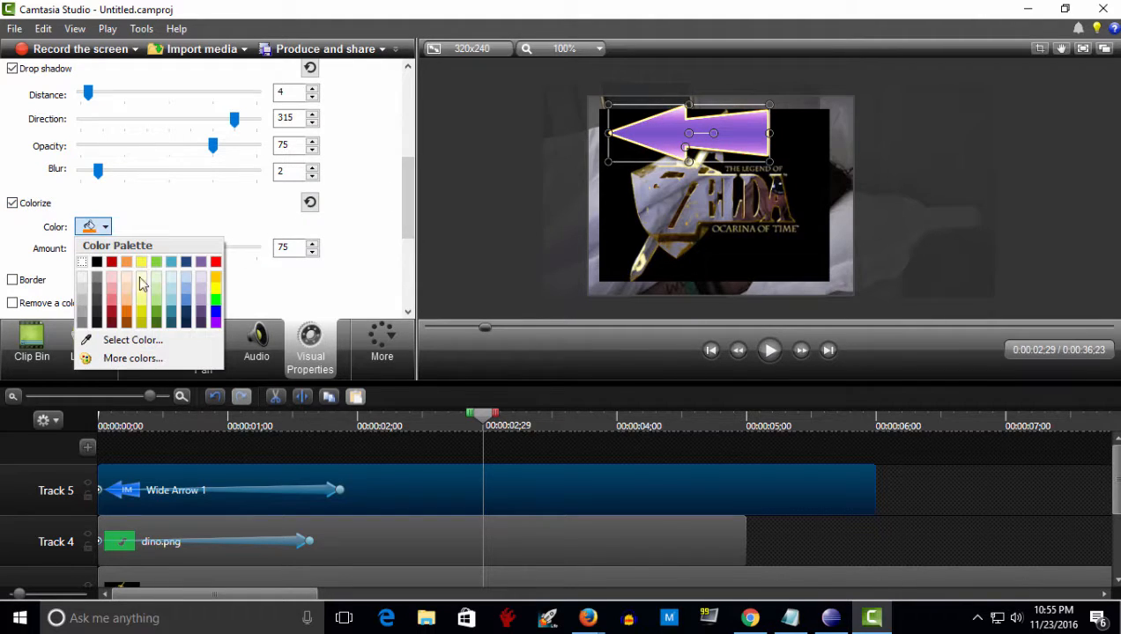
left_click(111, 314)
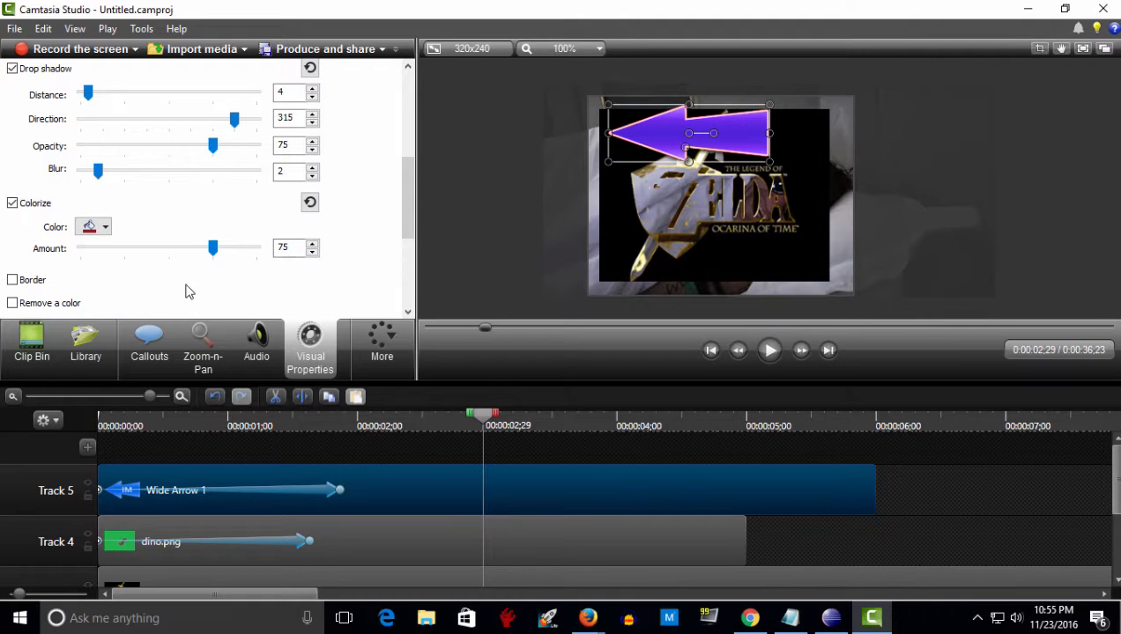
left_click_drag(214, 256, 154, 257)
left_click_drag(73, 285, 191, 268)
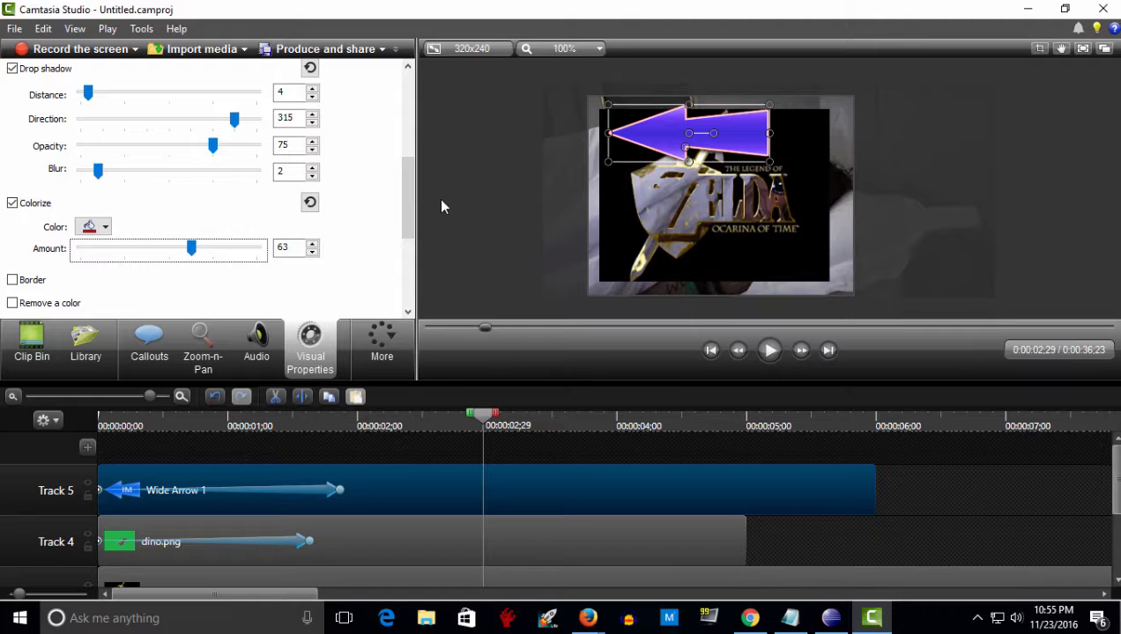
Add a bright green border with thickness 10 to the arrow callout and return the playhead to 0:00:00;00.
left_click_drag(405, 194, 400, 237)
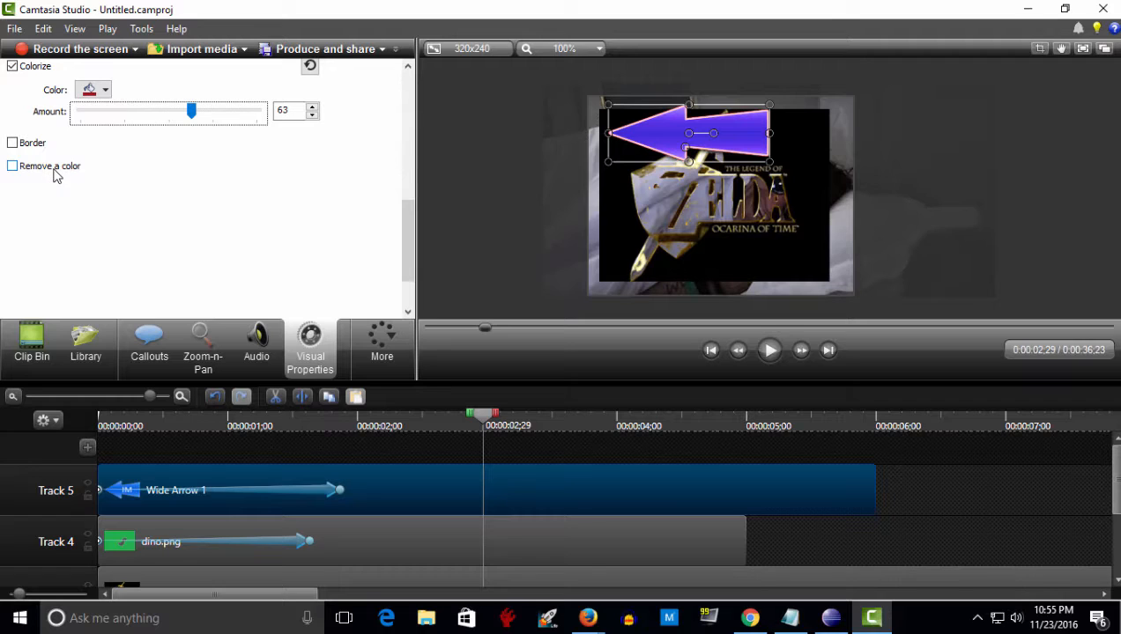
left_click(35, 144)
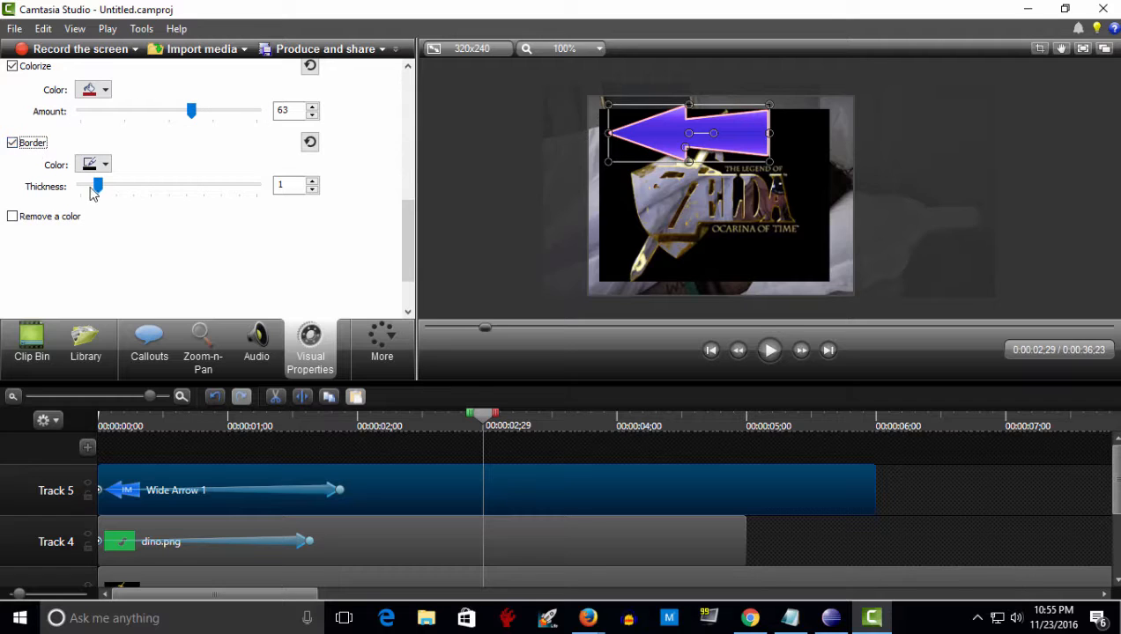
left_click_drag(99, 185, 305, 208)
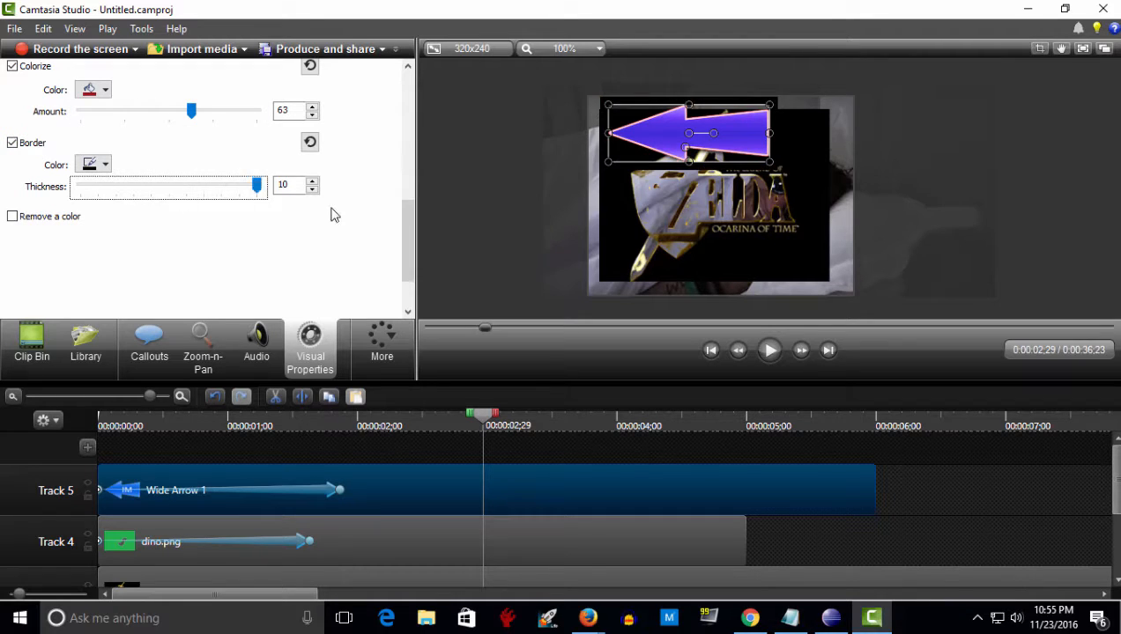
left_click(104, 165)
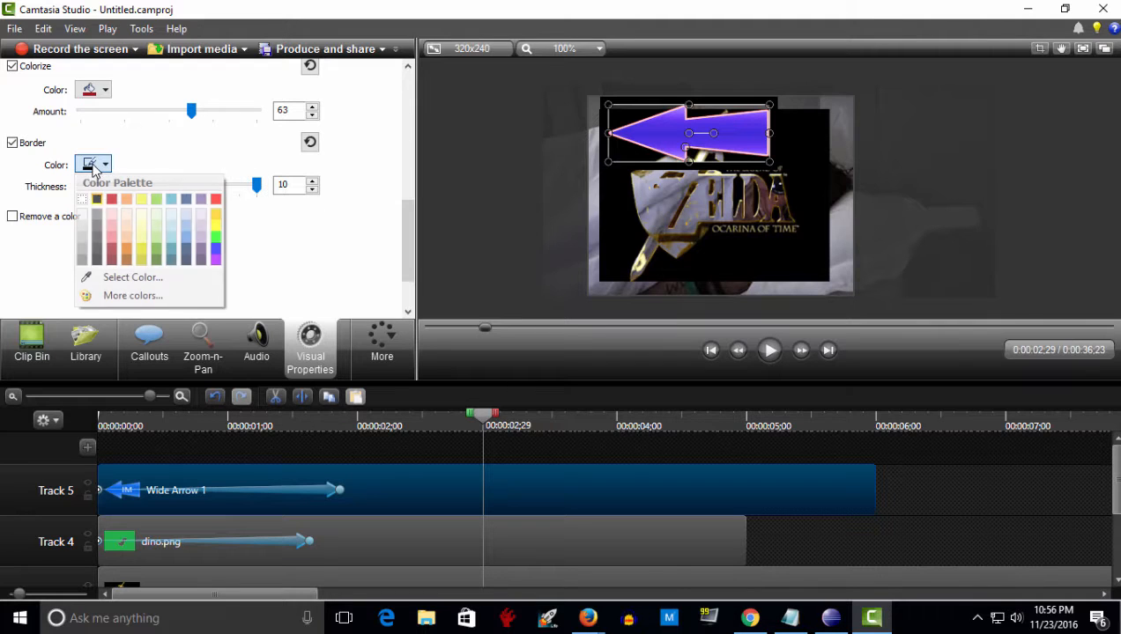
left_click(216, 239)
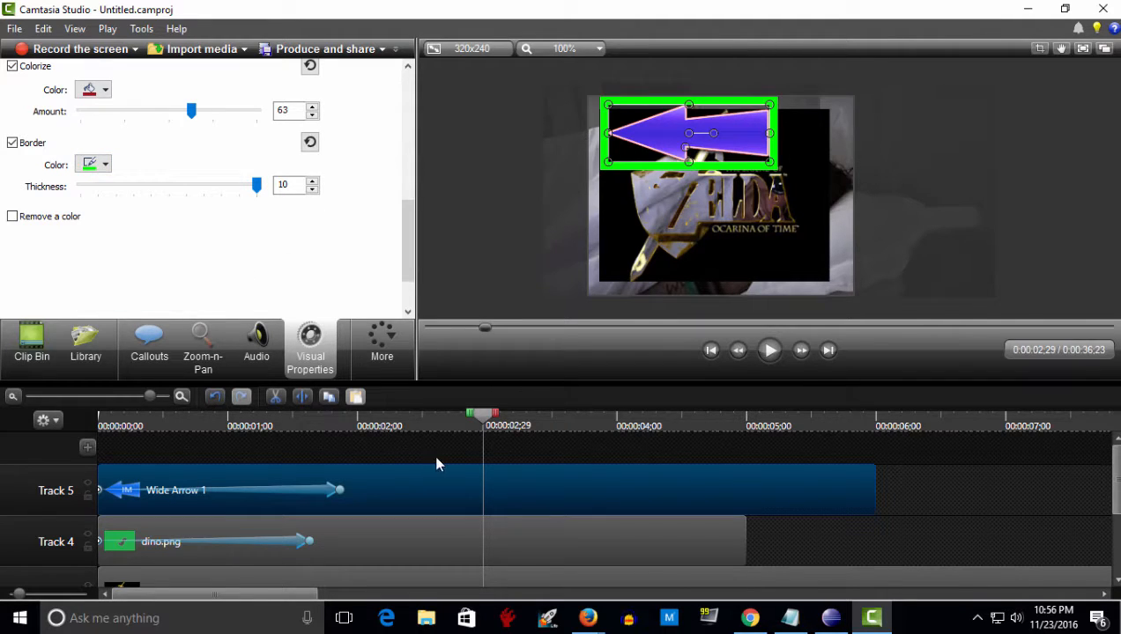
left_click_drag(483, 425, 225, 438)
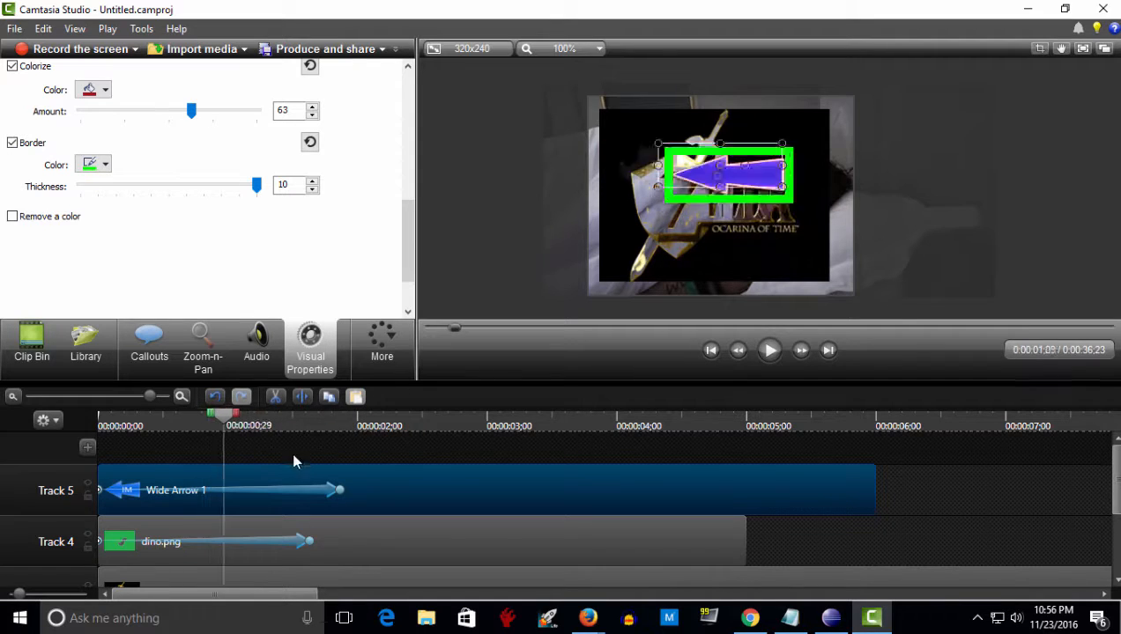
left_click_drag(295, 461, 5, 430)
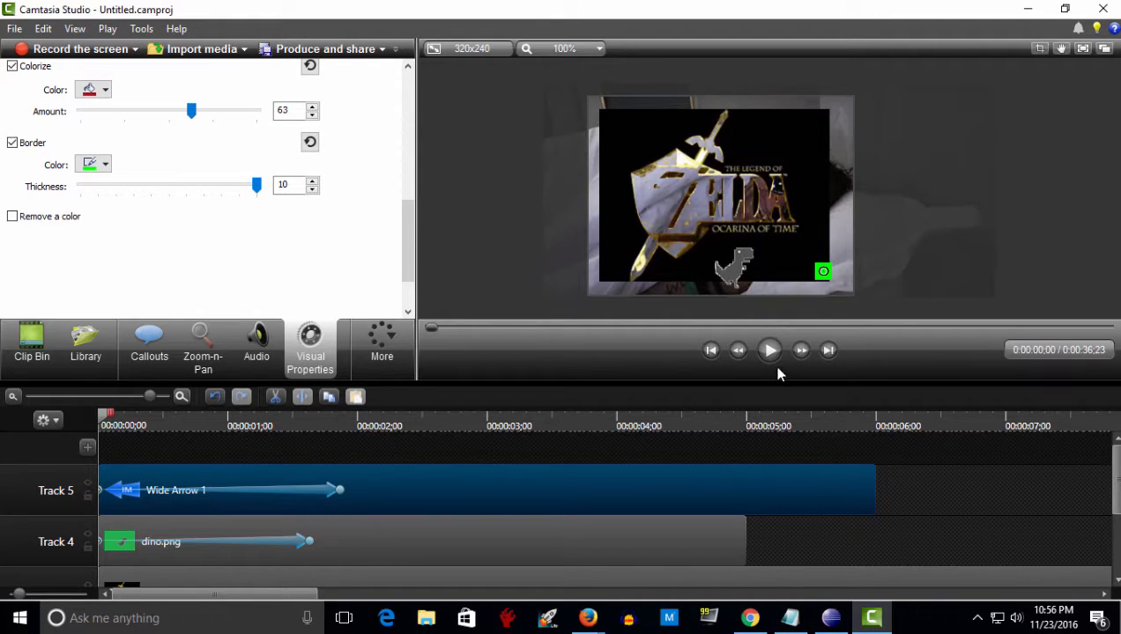